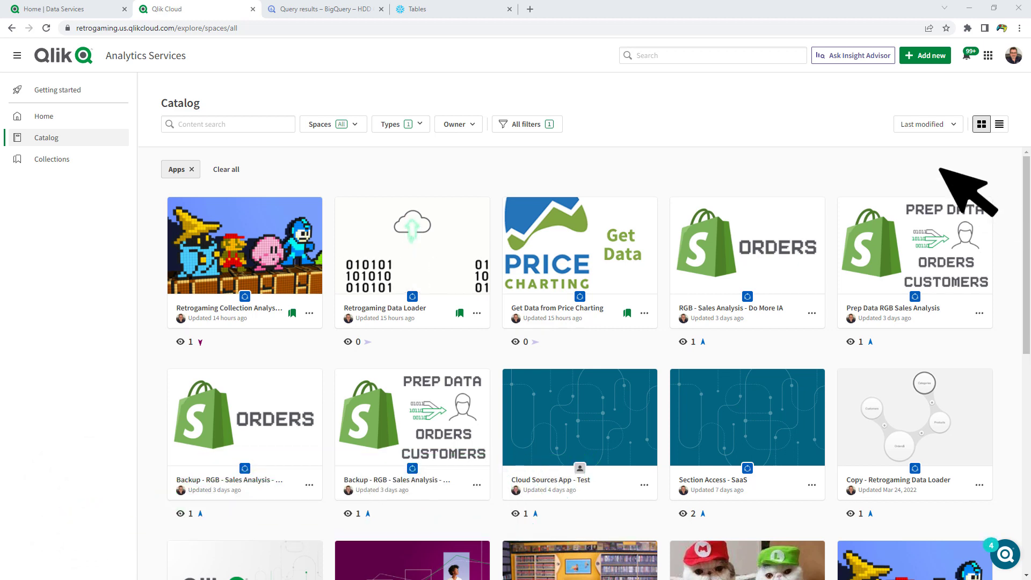
# Show the Qlik Cloud services list from the 9-dot launcher, closing and reopening it once.
pyautogui.click(989, 55)
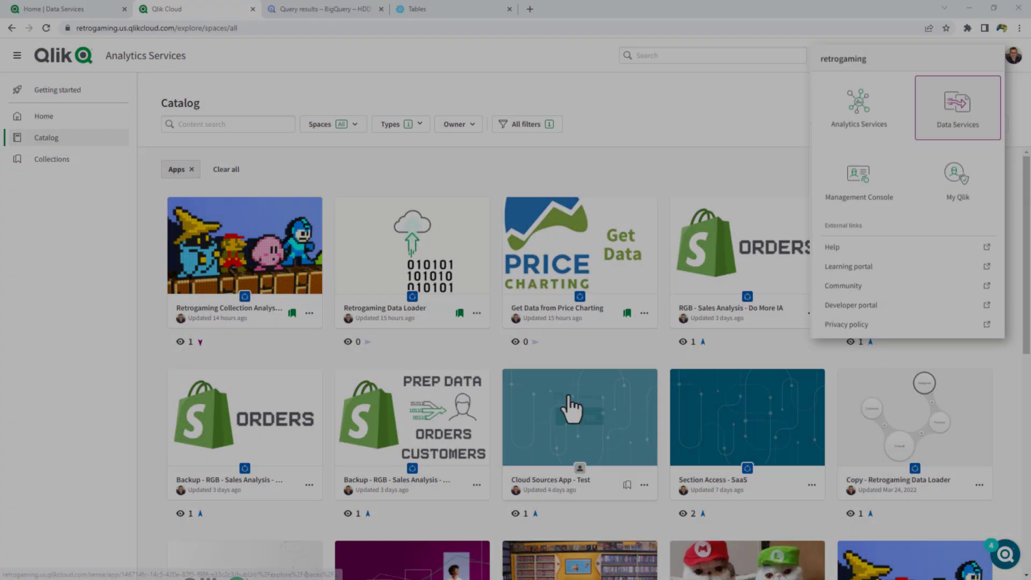
pyautogui.click(665, 265)
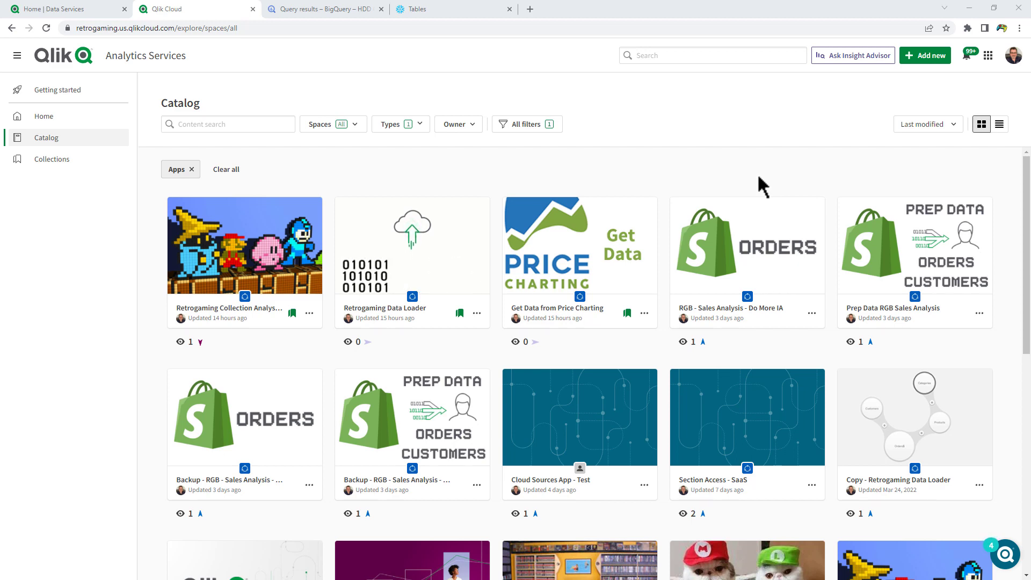
pyautogui.click(990, 57)
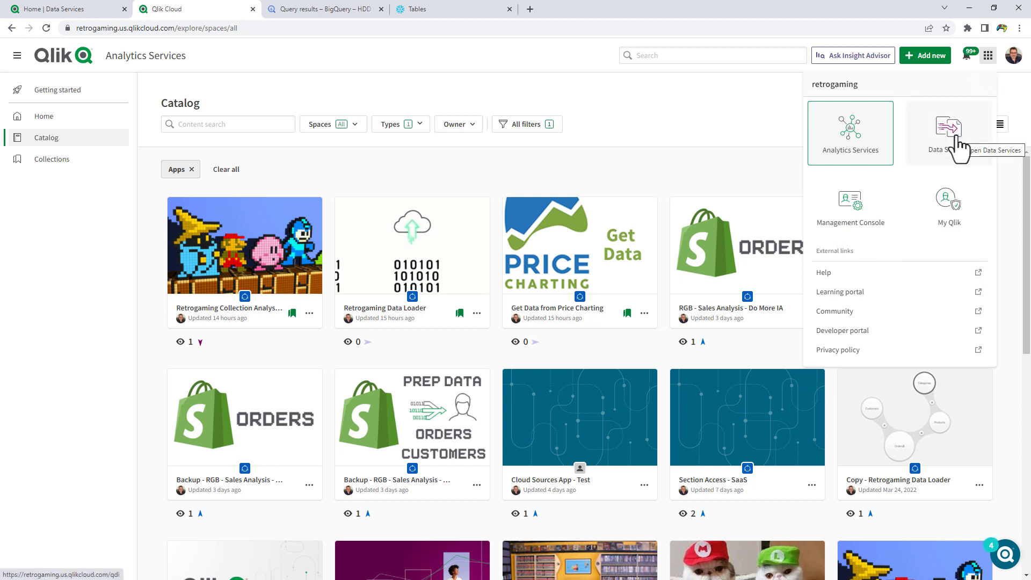
# Switch to the Data Services home page and view the Cloud data sources overview.
pyautogui.click(46, 28)
pyautogui.click(46, 9)
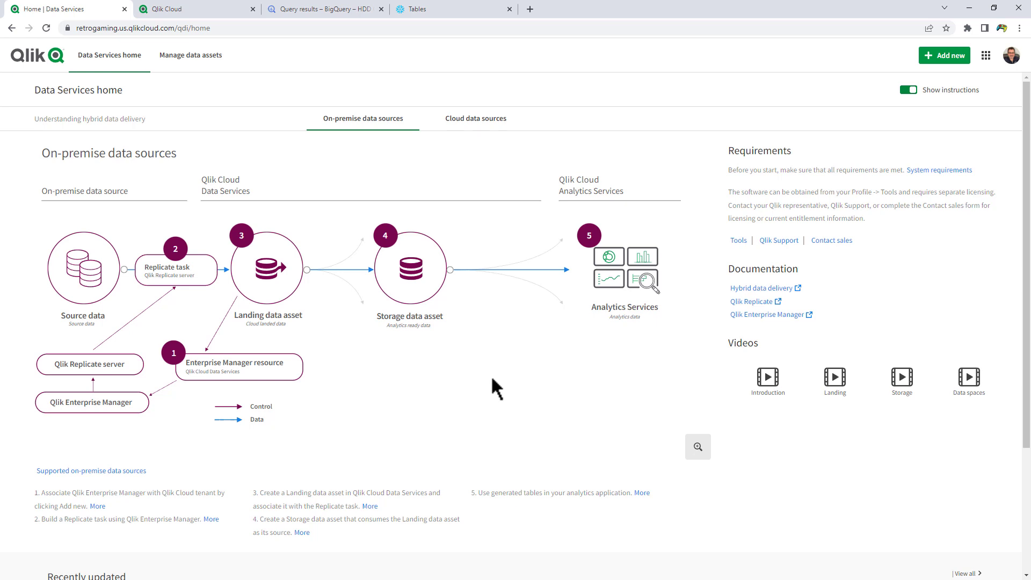
pyautogui.click(492, 123)
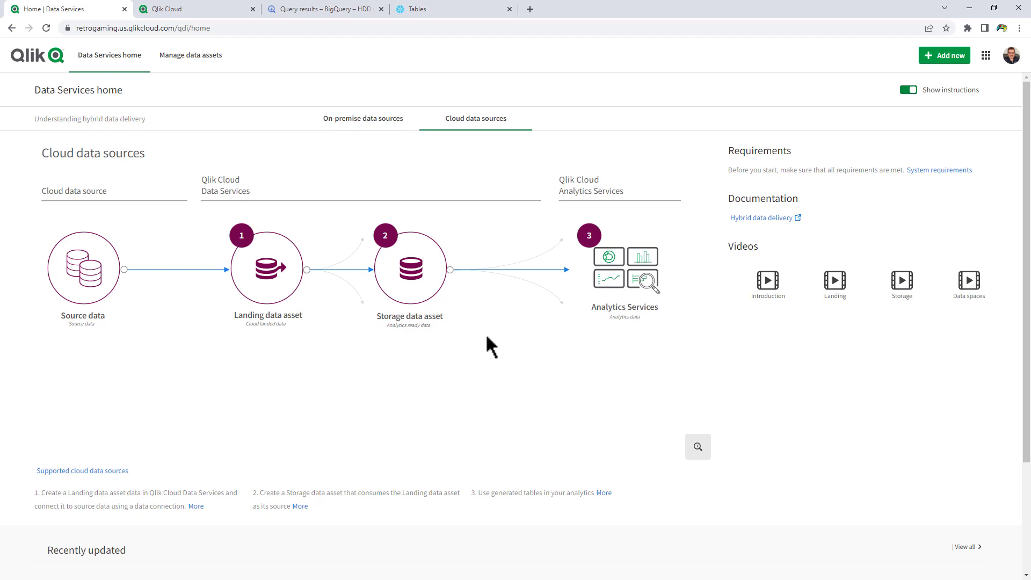
# Filter the data assets list to the 'Do More with Qlik - Data Space' space.
pyautogui.click(210, 60)
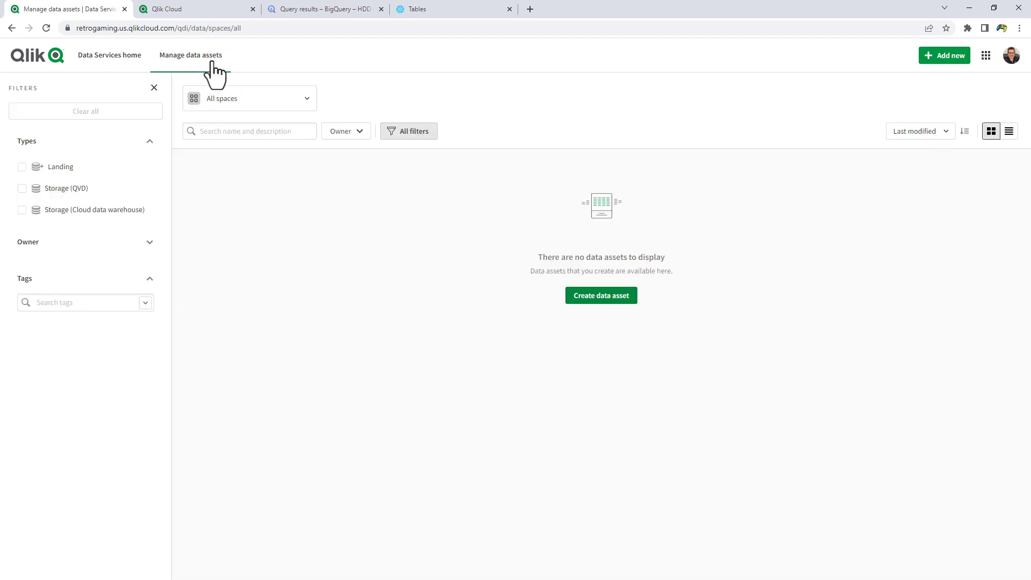
pyautogui.click(242, 99)
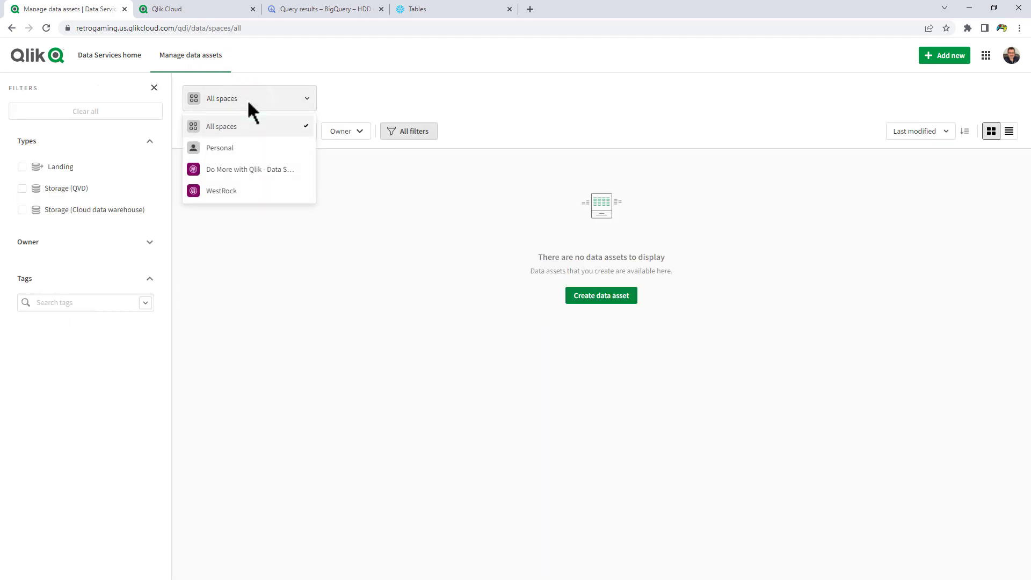
pyautogui.click(242, 171)
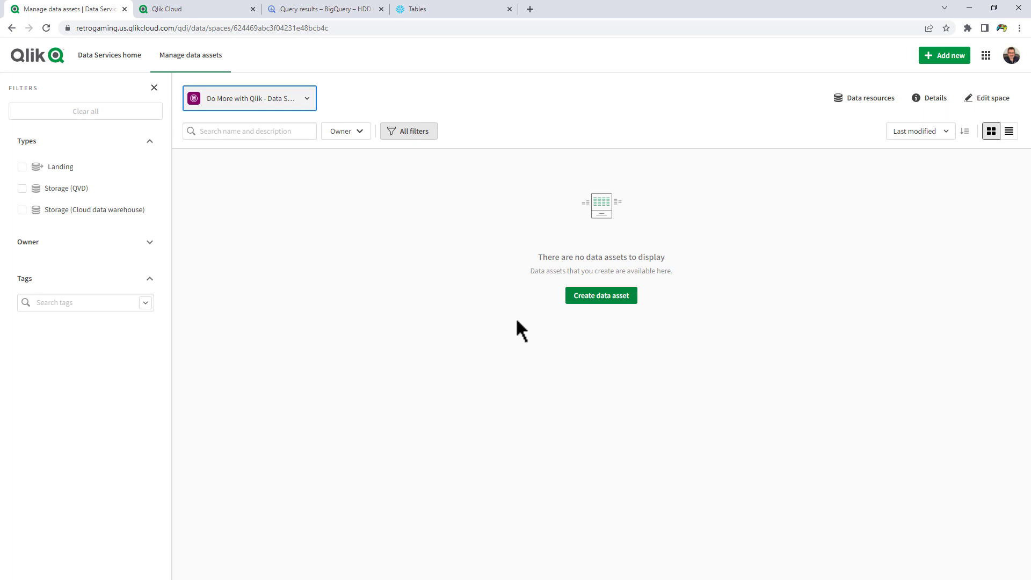
# Create a landing data asset named 'Google BigQuery - Customers - Landing'.
pyautogui.click(601, 297)
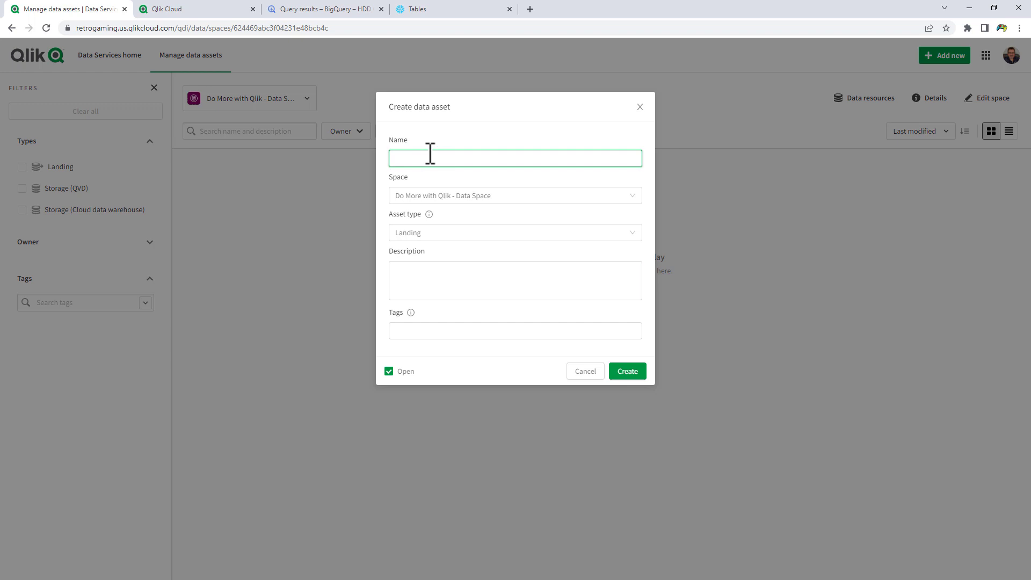
pyautogui.write('Google BigQuery - Customers - Landing')
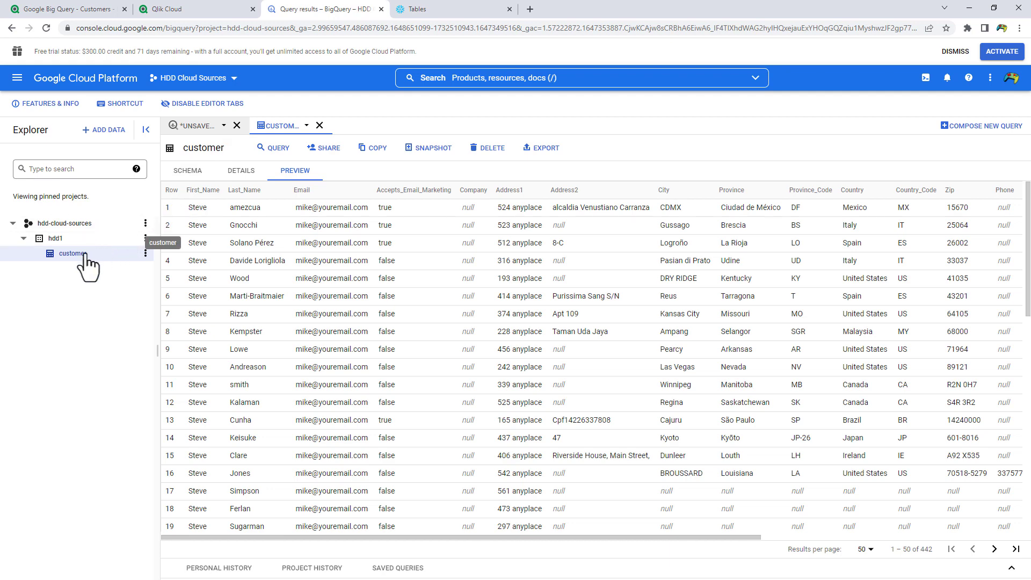
# Compare the BigQuery customer table with Snowflake's MTARALLO tables, then return to the Qlik landing task.
pyautogui.click(432, 11)
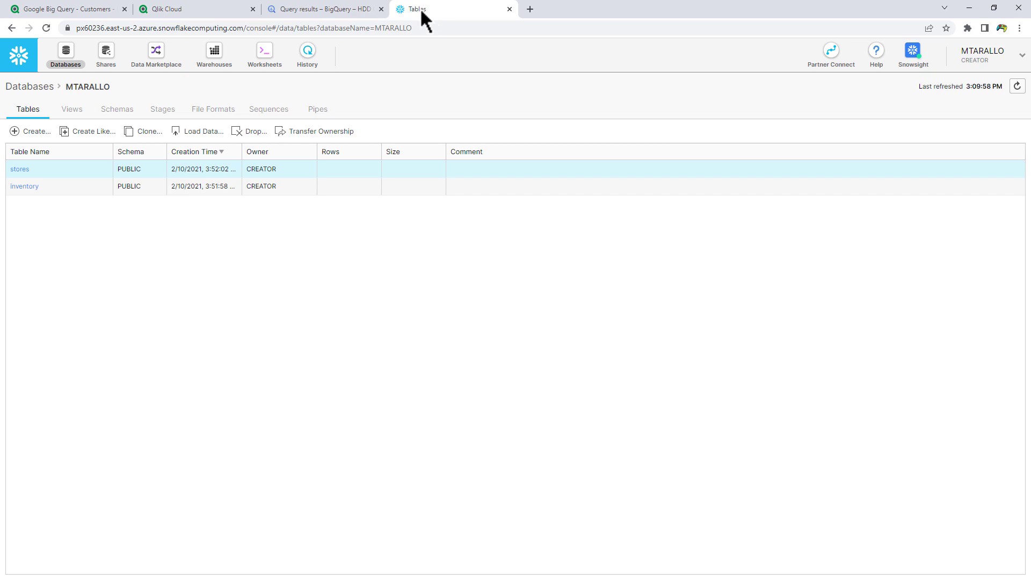
pyautogui.click(334, 10)
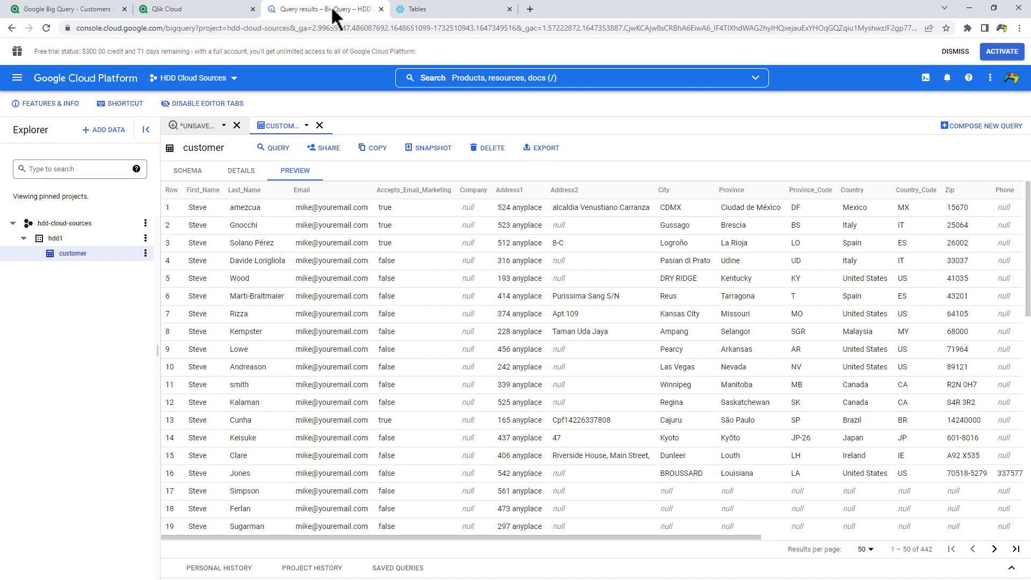
pyautogui.click(450, 15)
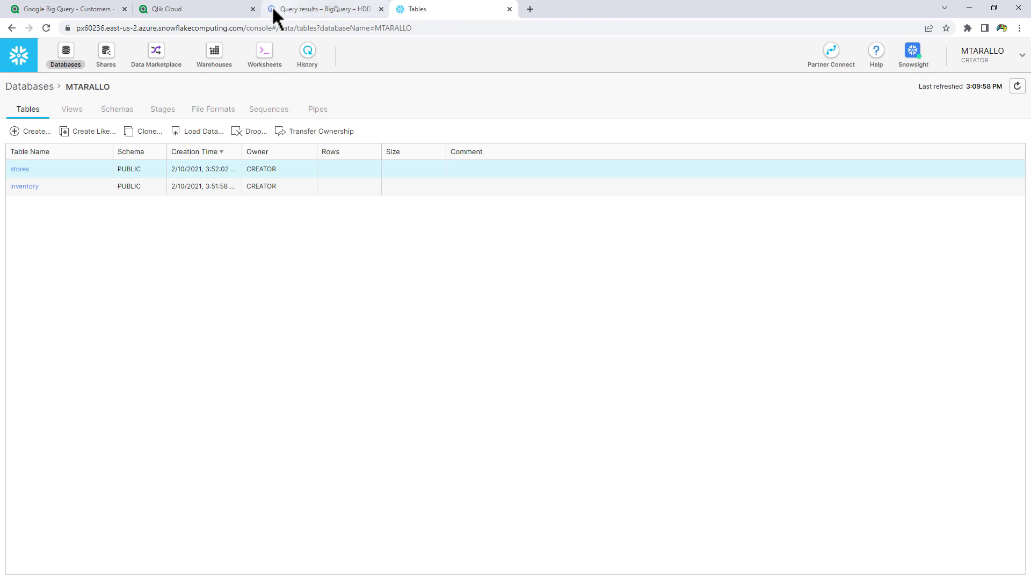
pyautogui.click(96, 14)
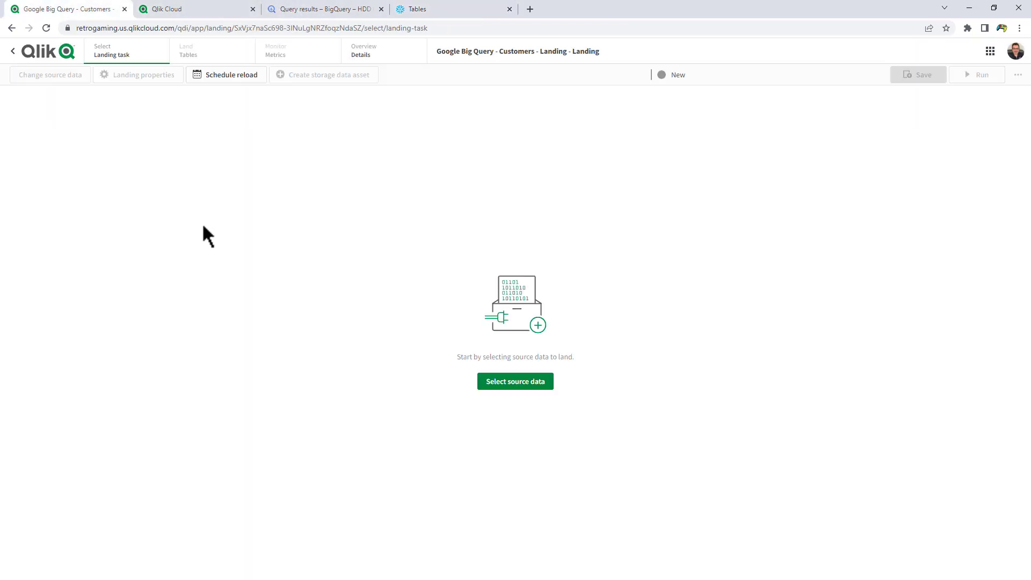
# Use GBGConnectionSource as the landing source and add its hdd1 customer table.
pyautogui.click(495, 384)
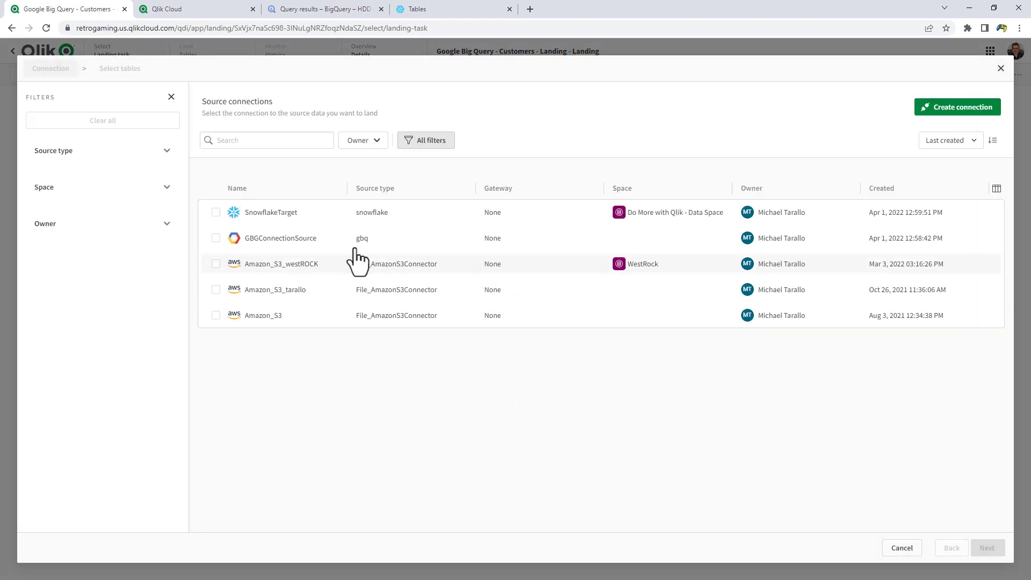
pyautogui.click(216, 238)
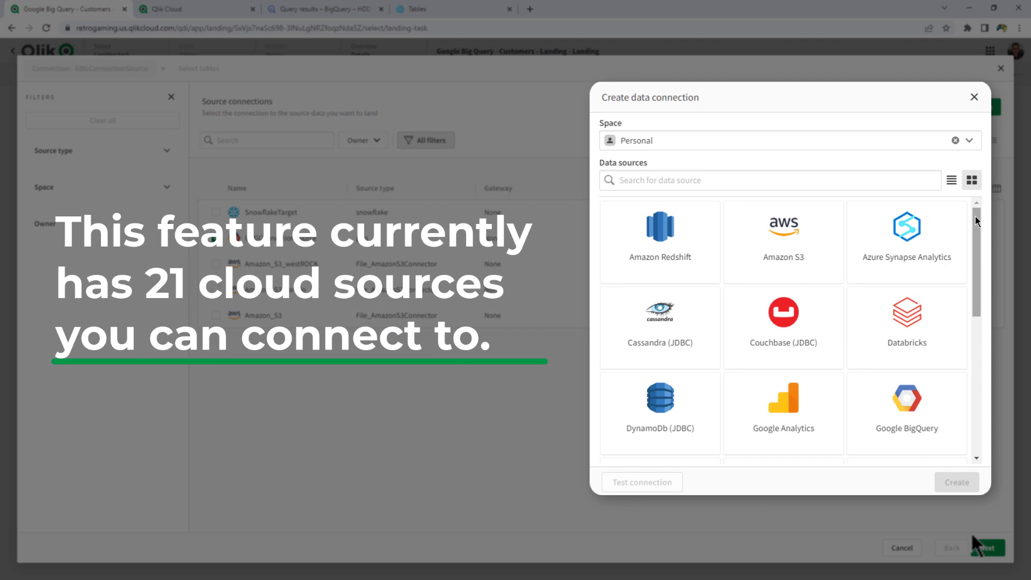
pyautogui.moveTo(977, 225); pyautogui.dragTo(989, 324)
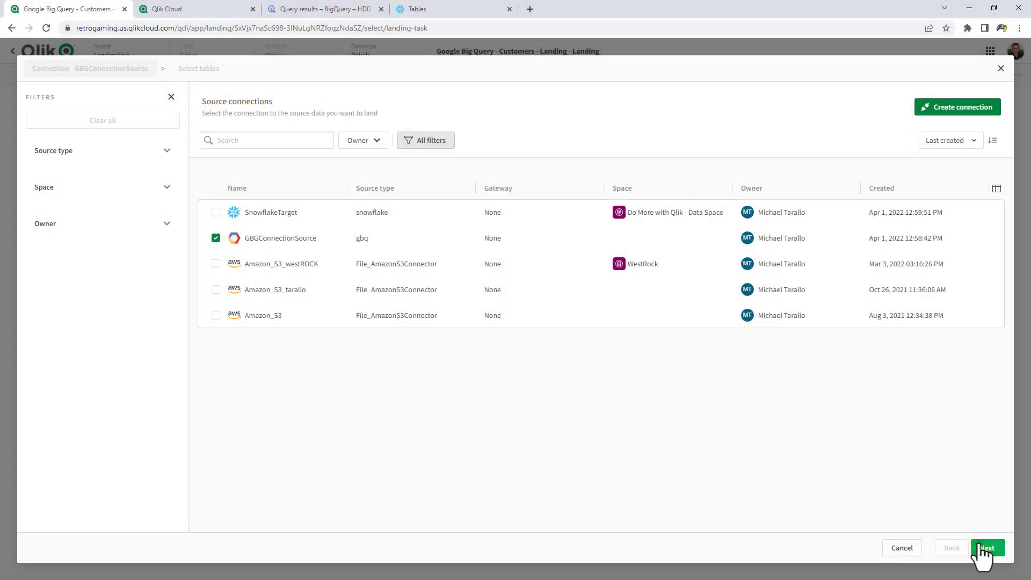
pyautogui.click(986, 549)
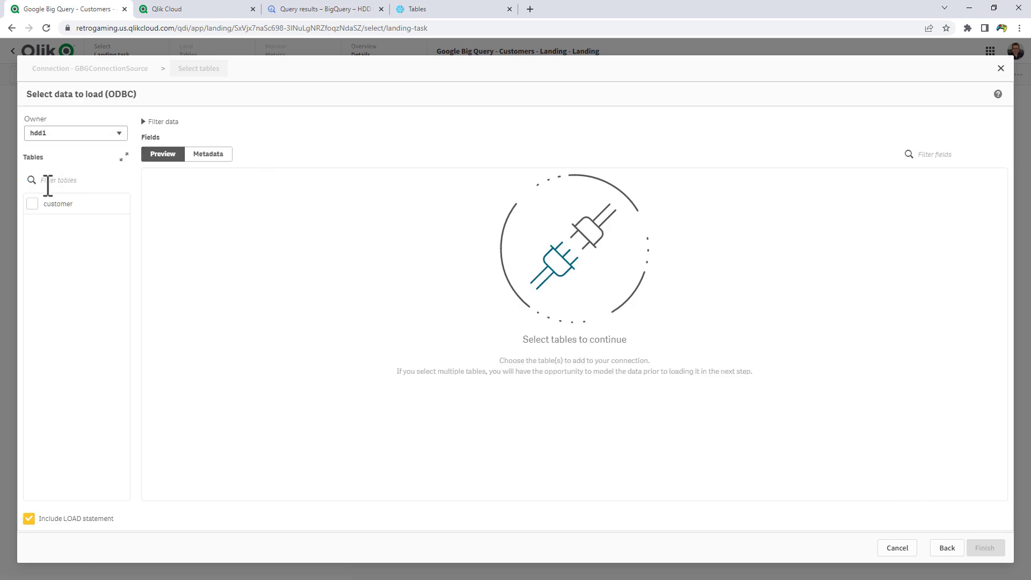
pyautogui.click(32, 204)
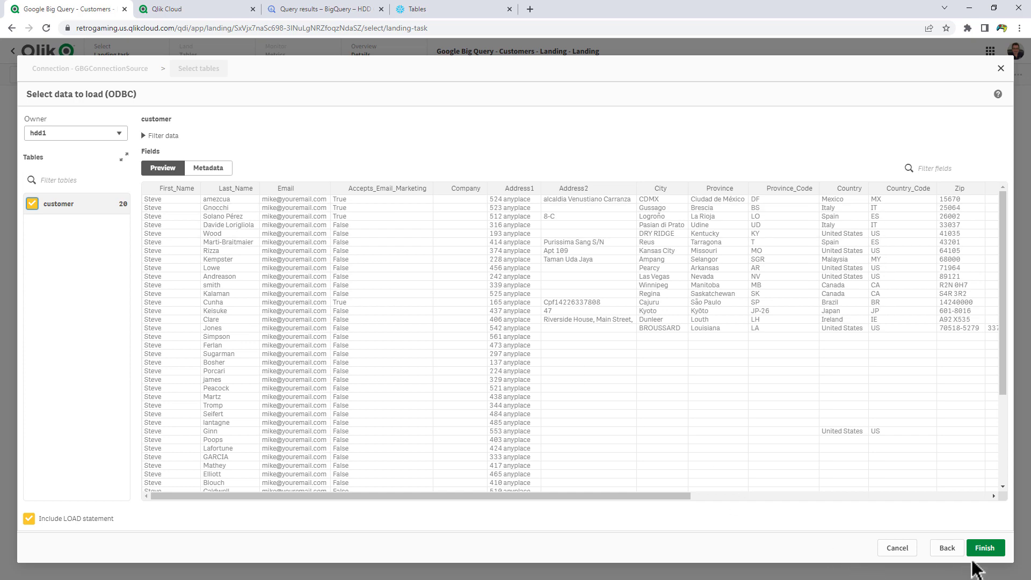
pyautogui.click(984, 553)
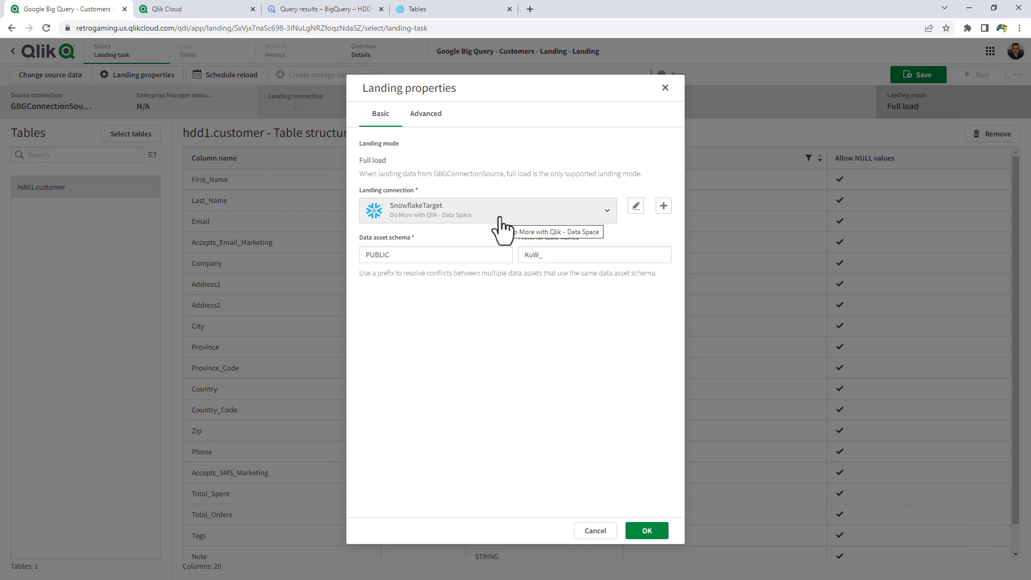
# Keep SnowflakeTarget with schema PUBLIC and replace the KuW_ table prefix with 'tarallo'.
pyautogui.click(664, 206)
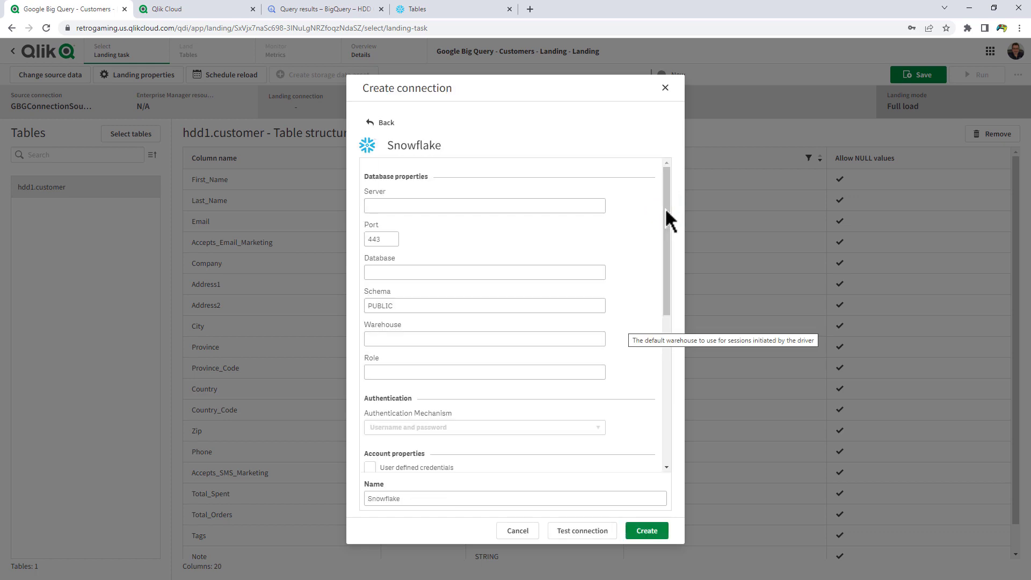
pyautogui.moveTo(667, 242); pyautogui.dragTo(661, 205)
pyautogui.click(401, 121)
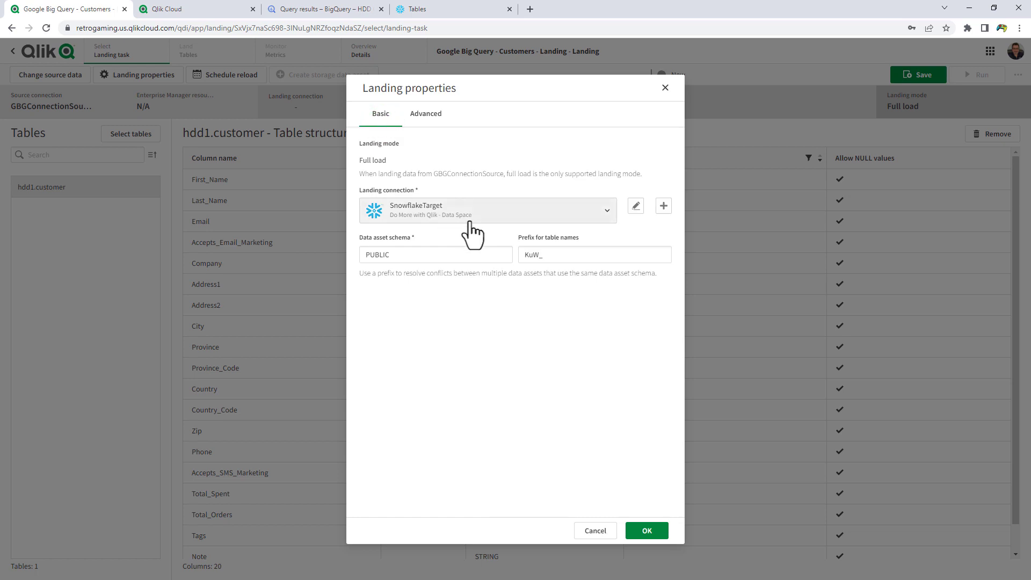
pyautogui.click(443, 255)
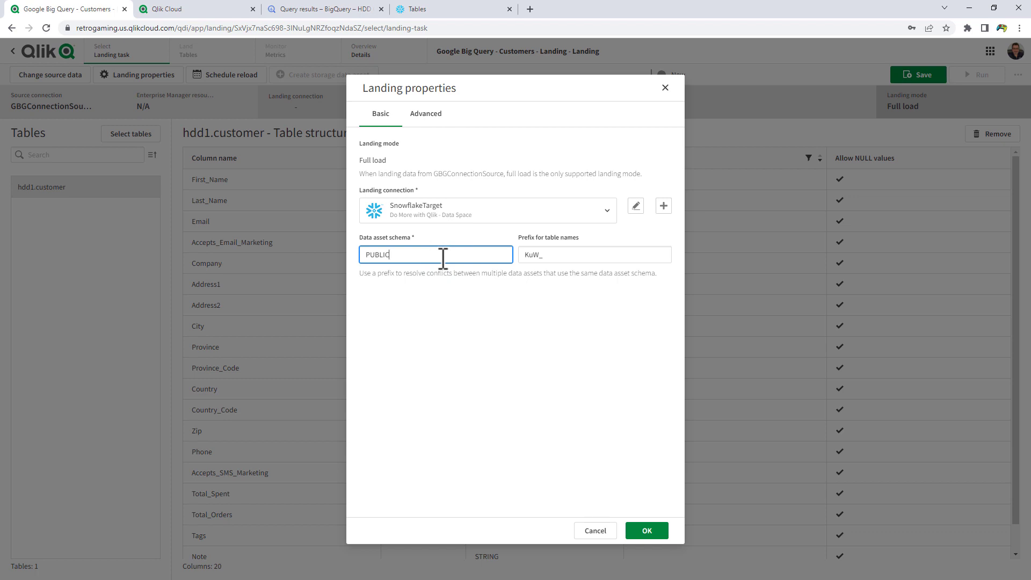
pyautogui.doubleClick(559, 256)
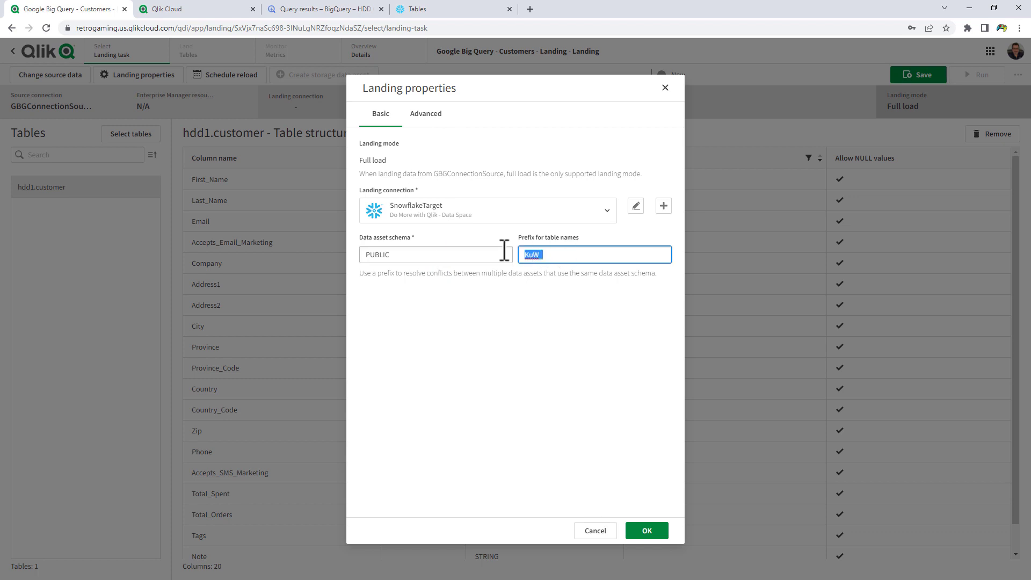
pyautogui.write('tarallo_')
pyautogui.click(649, 533)
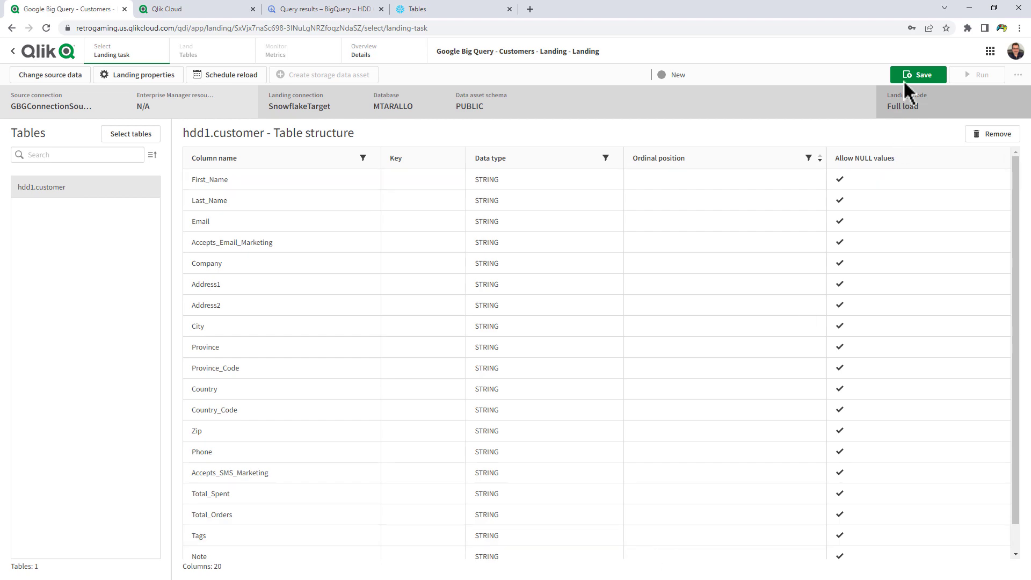
# Save the landing task, catalog the data asset, and run the full load into Snowflake.
pyautogui.click(917, 76)
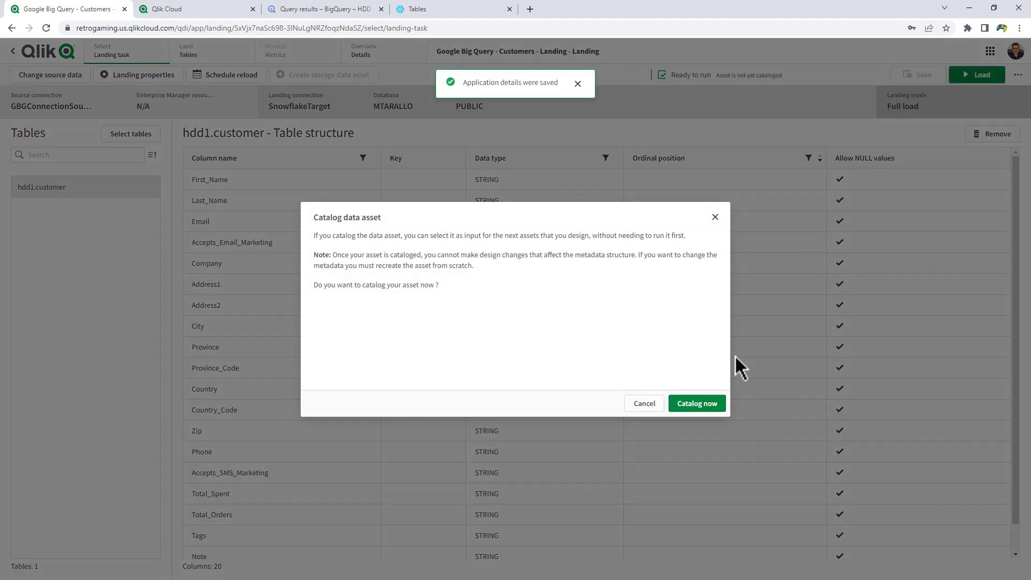
pyautogui.click(707, 405)
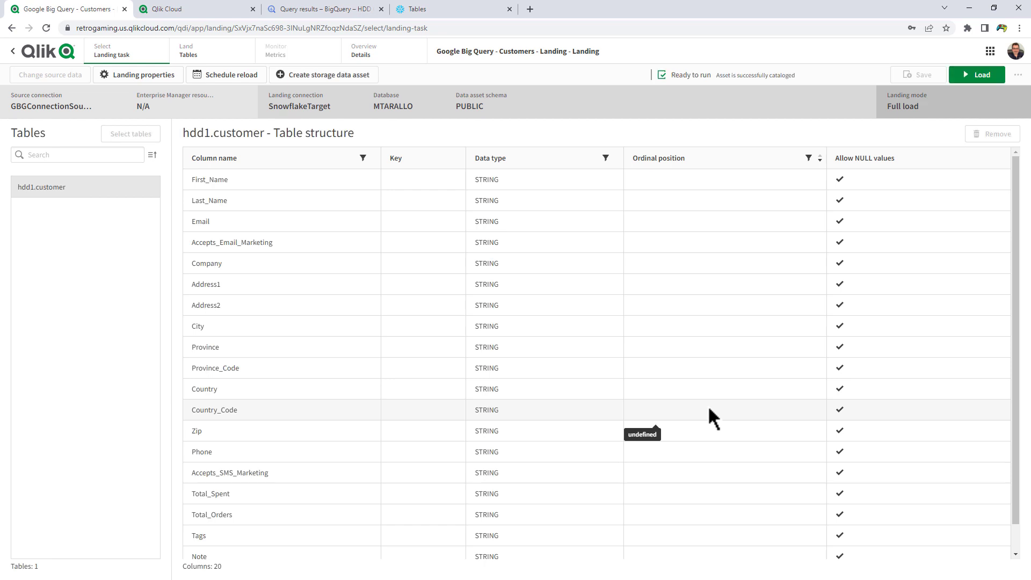
pyautogui.click(973, 75)
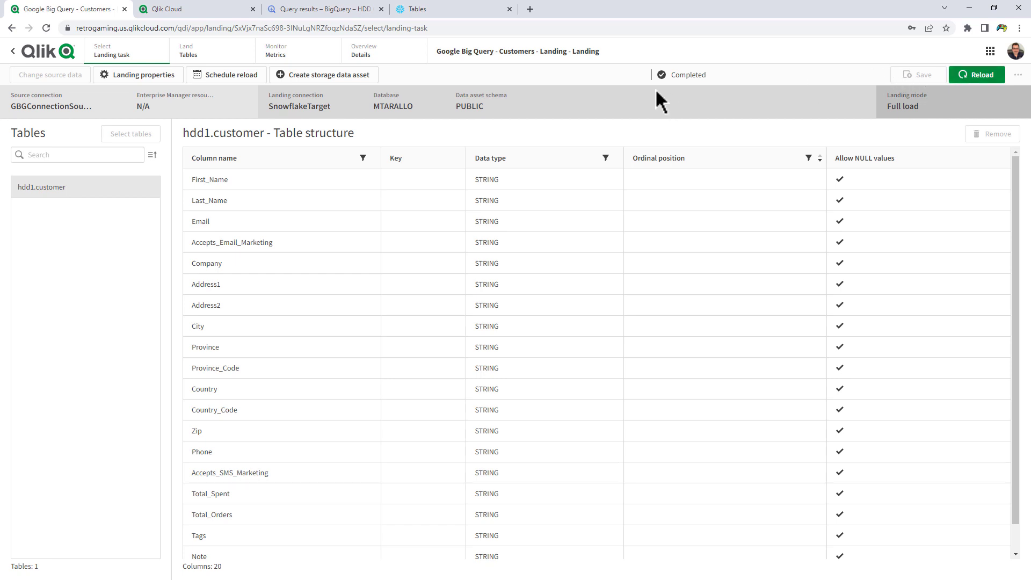
pyautogui.click(231, 75)
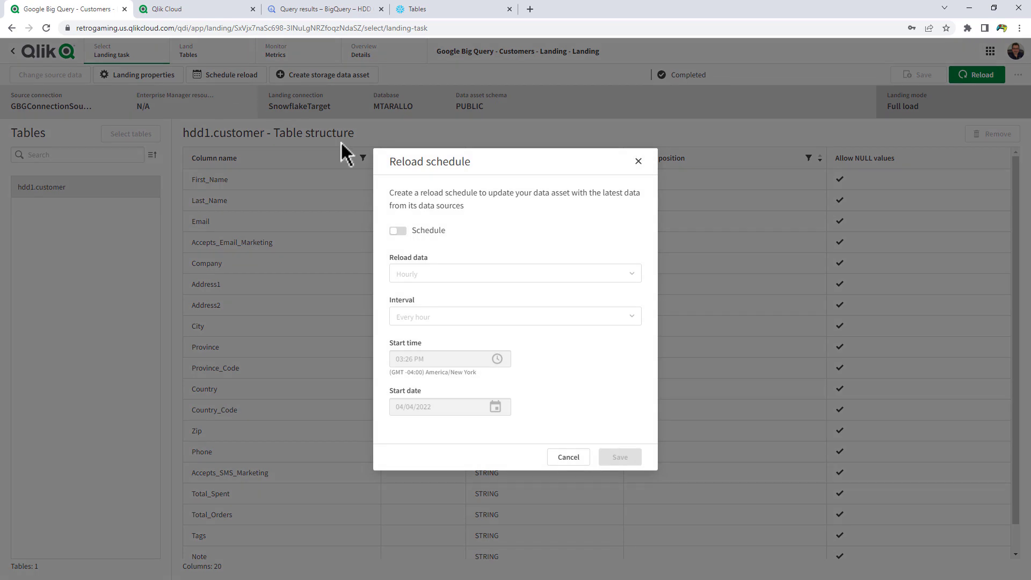
pyautogui.click(401, 231)
pyautogui.click(430, 276)
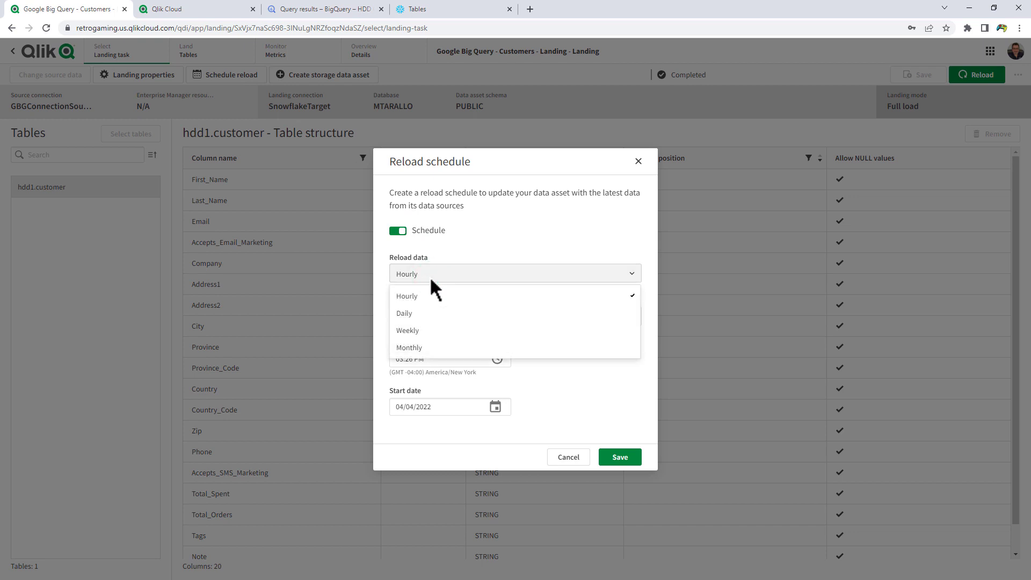
pyautogui.click(429, 276)
pyautogui.click(436, 315)
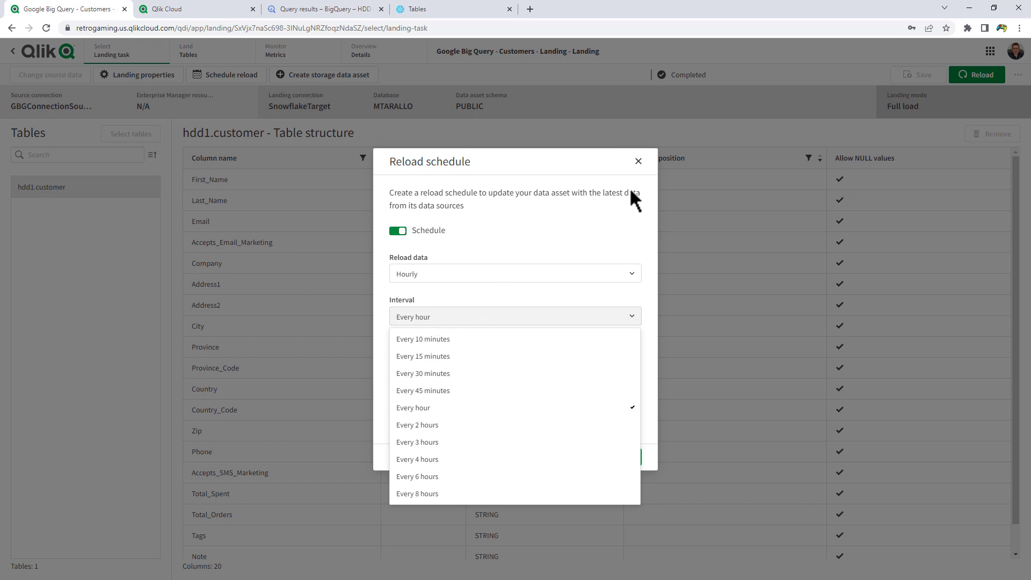
pyautogui.click(607, 162)
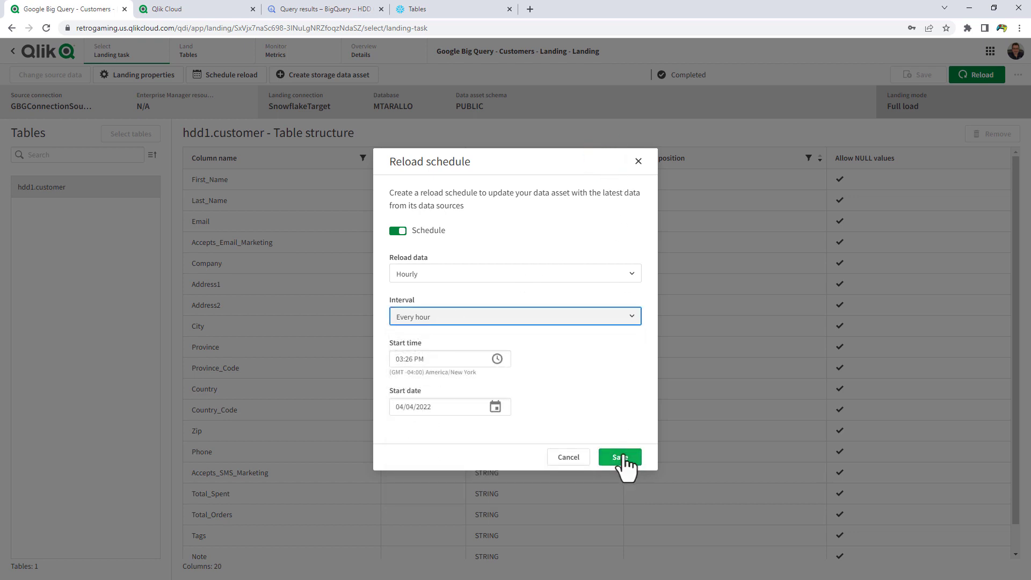
pyautogui.click(398, 231)
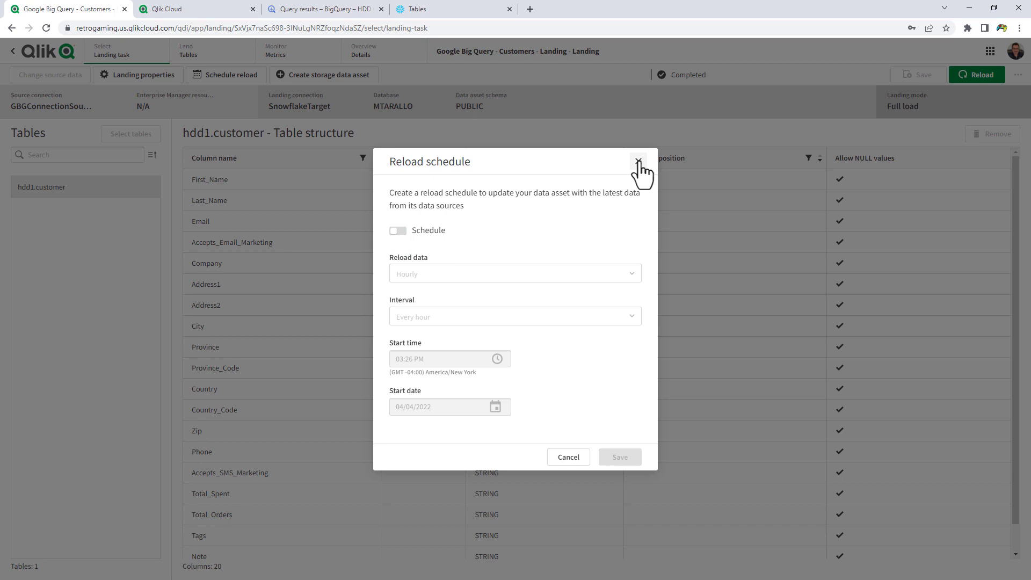
pyautogui.click(639, 161)
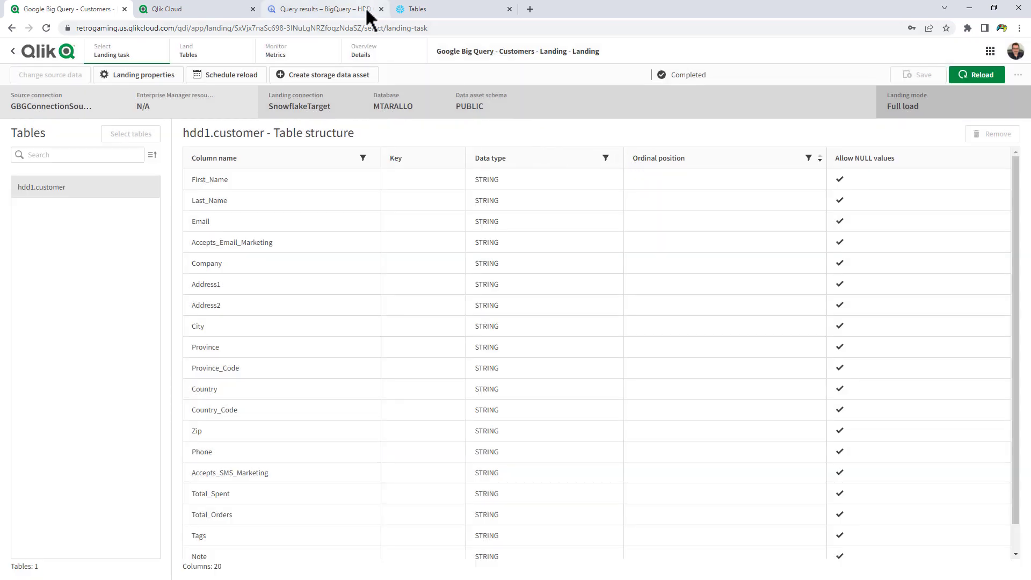
# Check the landed tarallo_hdd1.customer table in Snowflake's MTARALLO database: 442 rows, 20 columns.
pyautogui.click(418, 9)
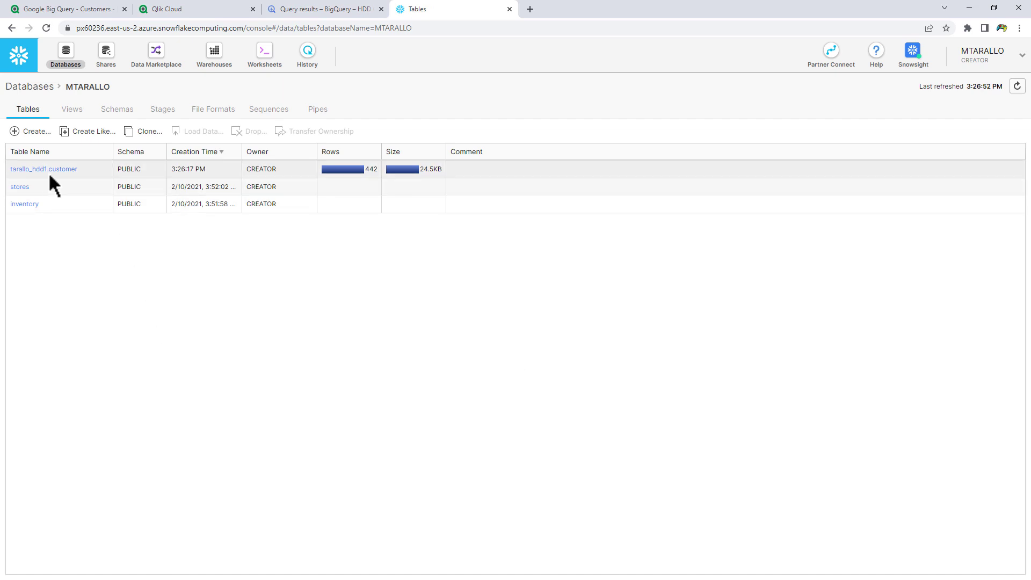
pyautogui.click(80, 167)
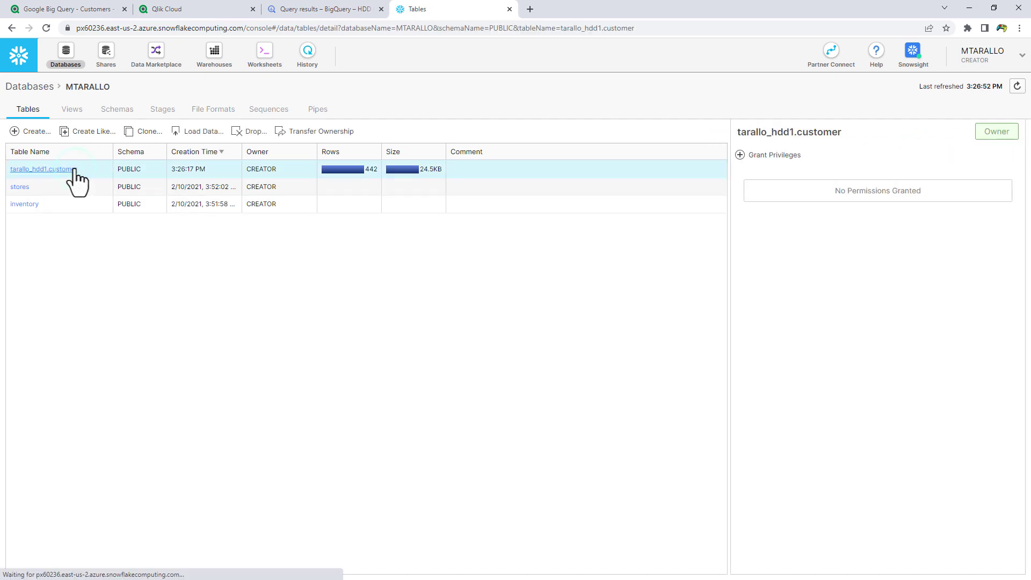
pyautogui.click(74, 169)
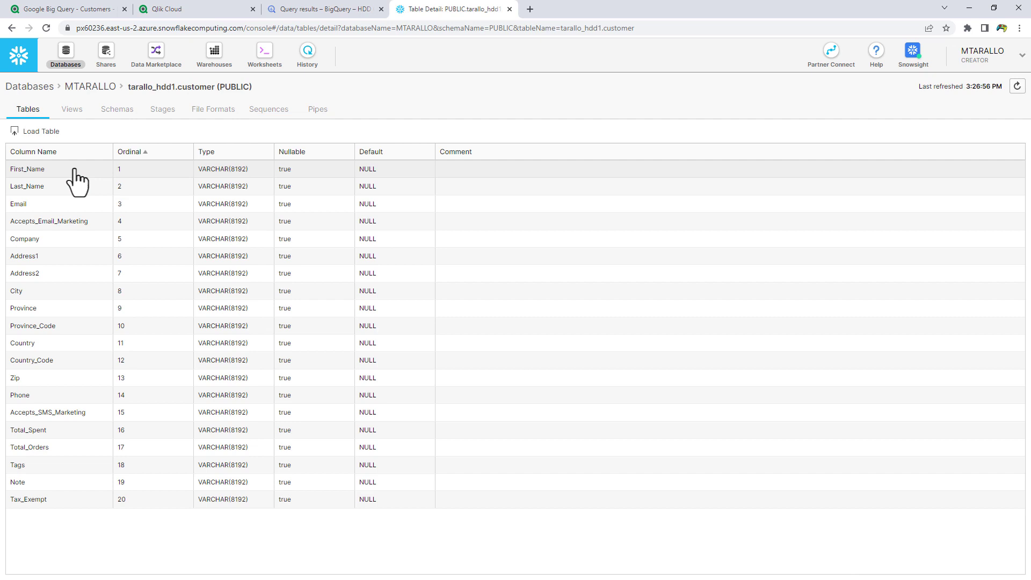
pyautogui.click(102, 88)
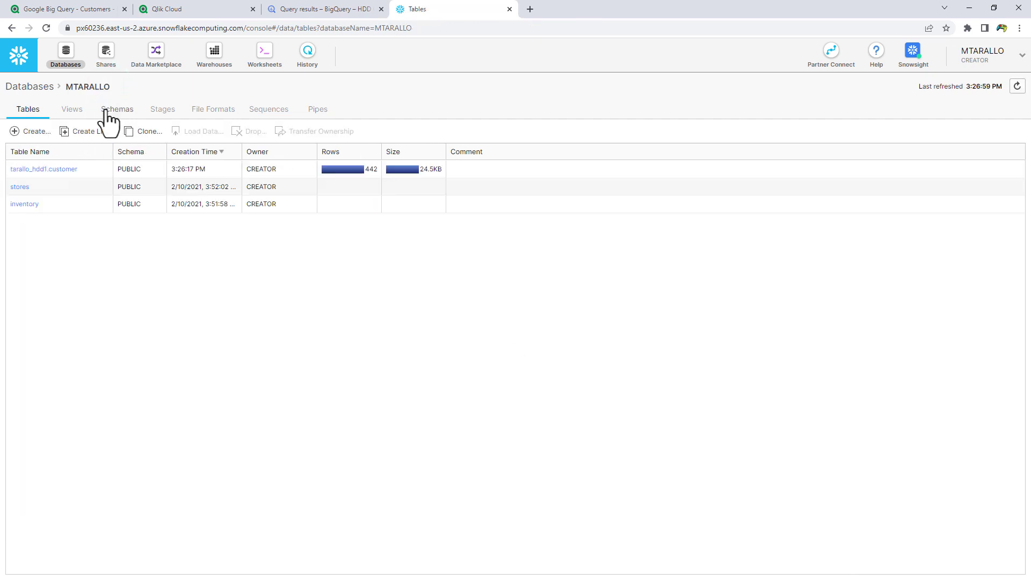
pyautogui.click(101, 167)
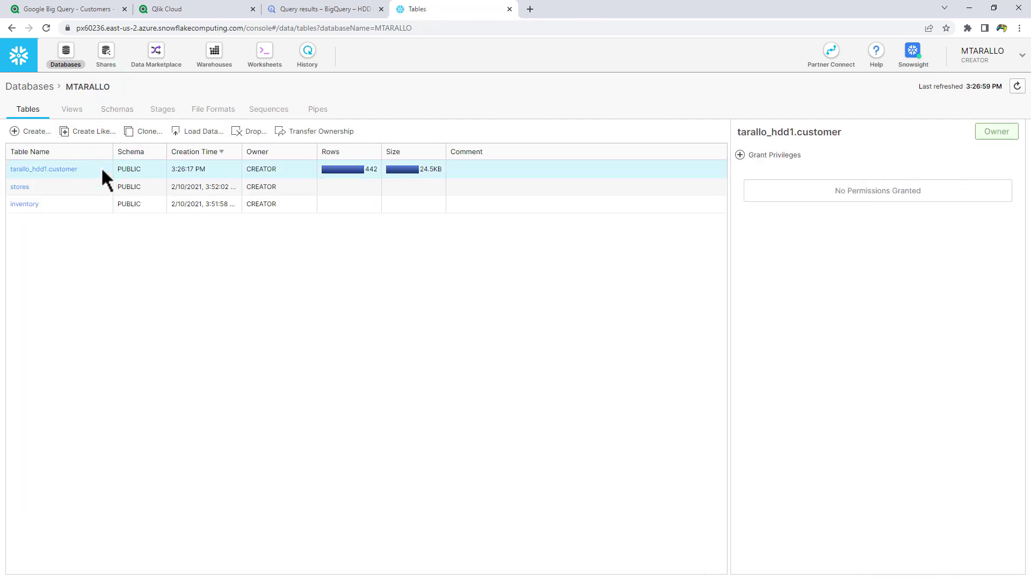
# Preview tarallo_hdd1.customer's landed rows in a Snowflake worksheet, then return to the Qlik landing task.
pyautogui.click(261, 60)
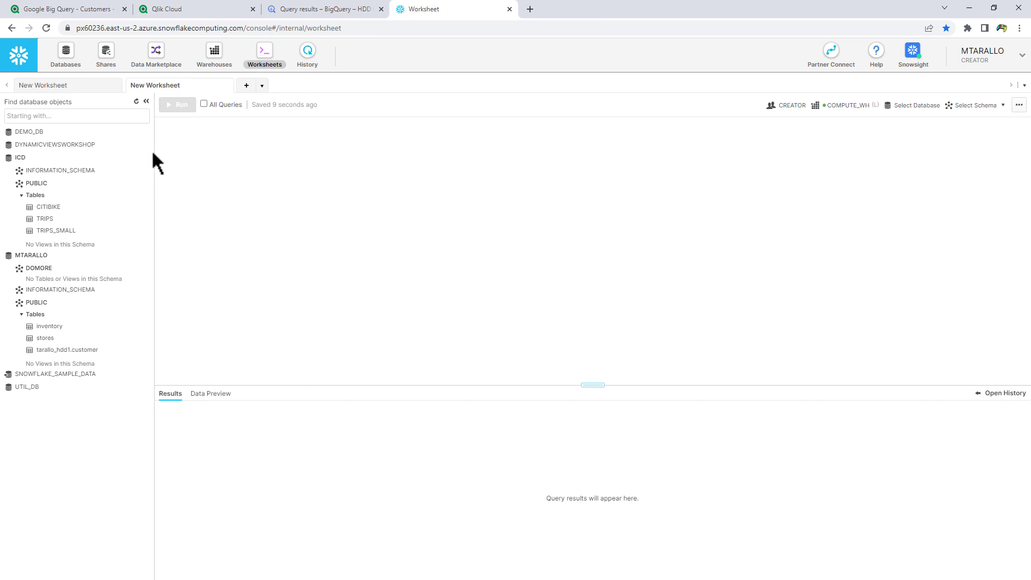
pyautogui.click(57, 352)
pyautogui.click(136, 334)
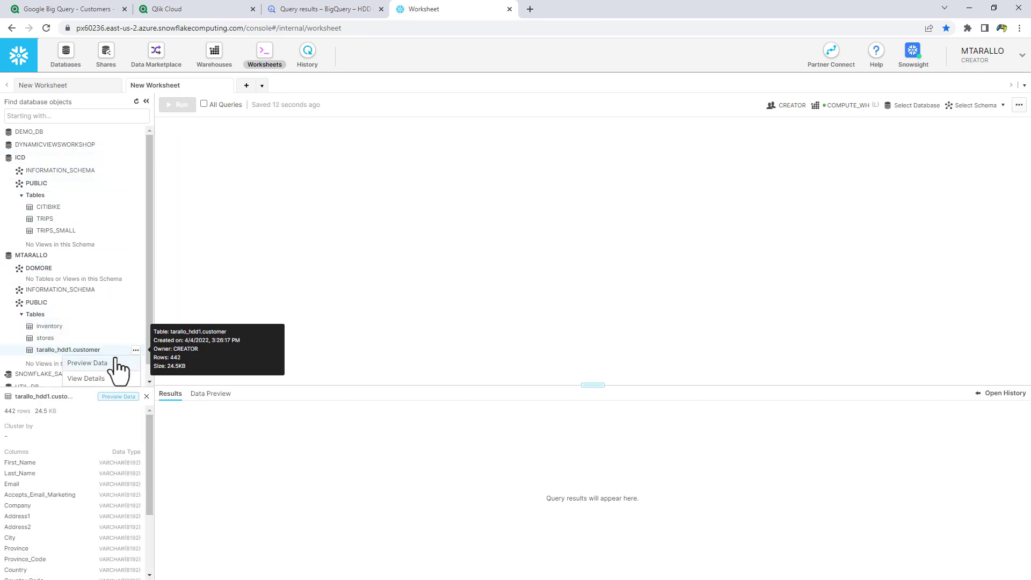
pyautogui.click(88, 347)
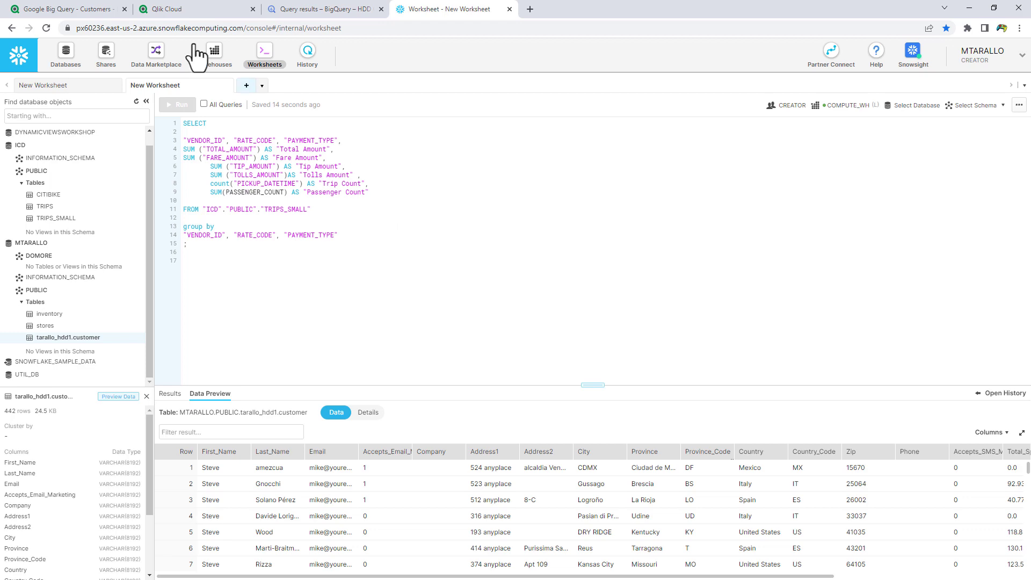
pyautogui.click(64, 7)
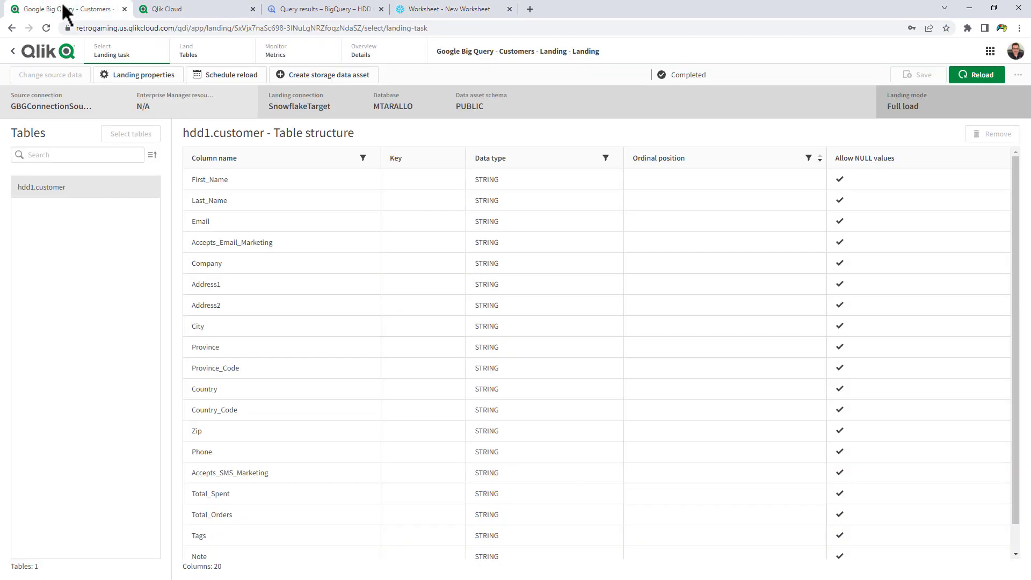
# Create a storage data asset named 'SnowFlake _ Customer - Storage' in the Do More with Qlik space.
pyautogui.click(299, 80)
pyautogui.click(414, 221)
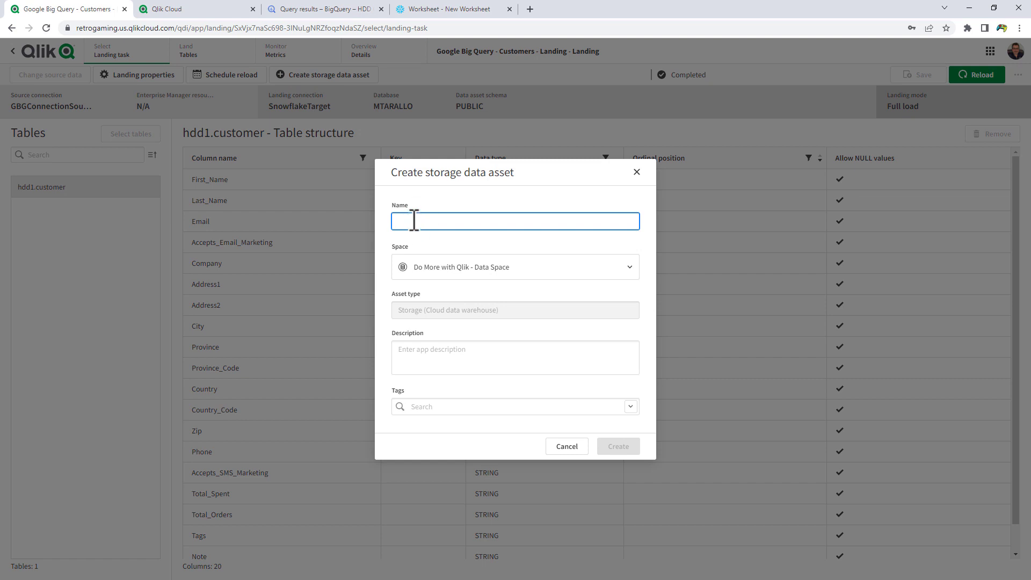
pyautogui.write('Snow')
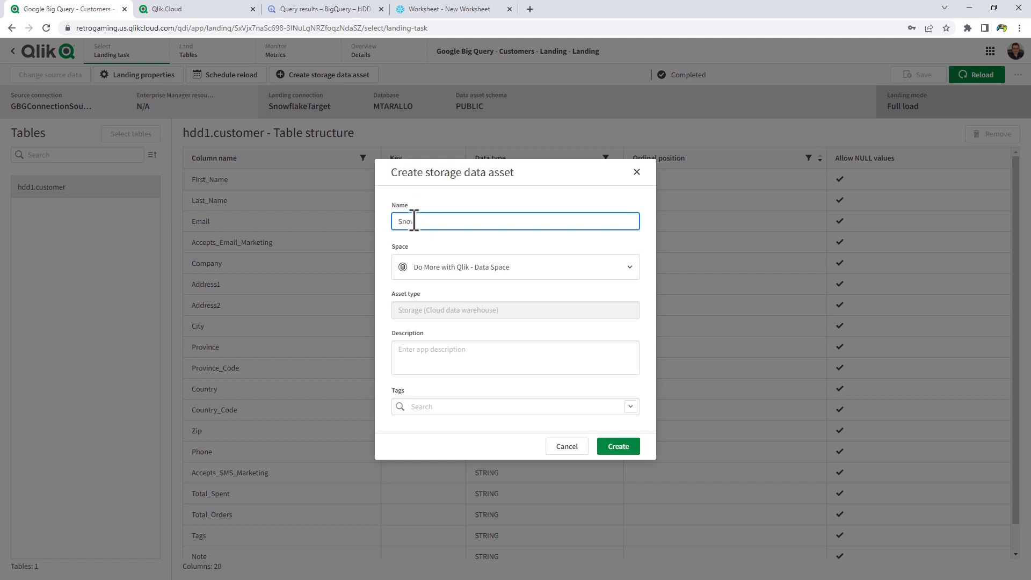
pyautogui.write('Flake _ Customer - Storage')
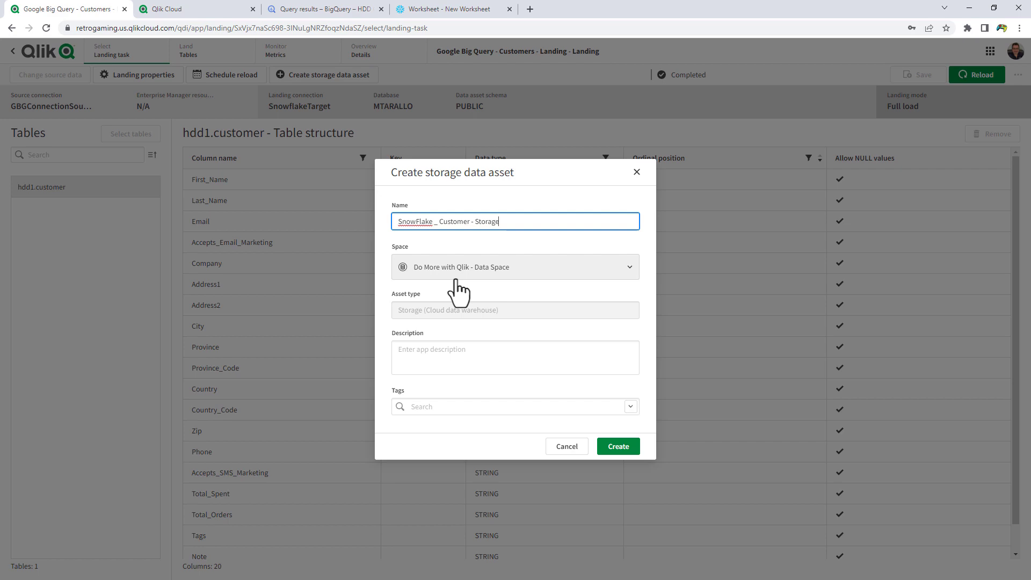
pyautogui.click(617, 450)
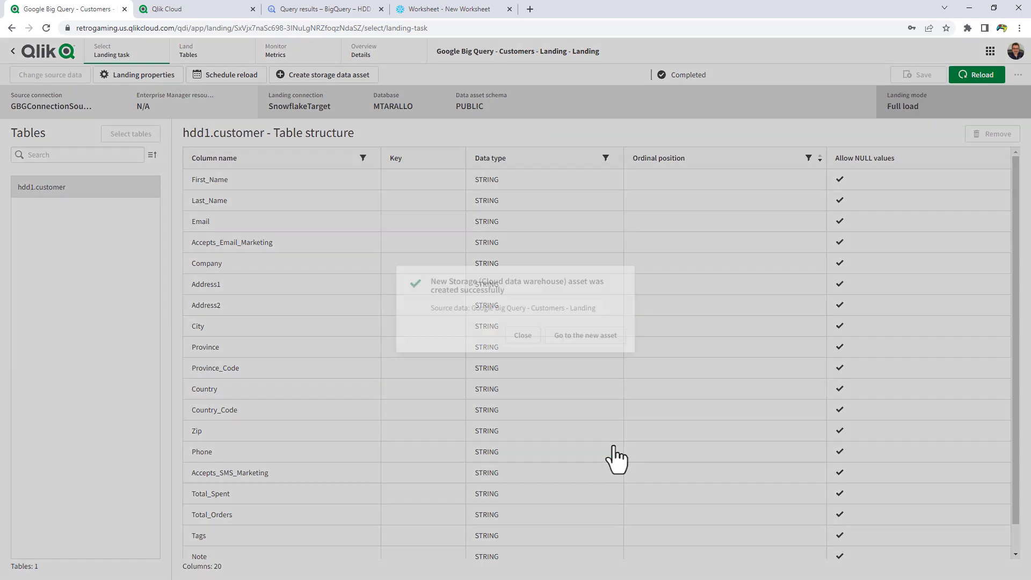
# Point the new storage asset at the SnowflakeTarget connection, with internal schema PUBLIC and data asset schema DOMORE.
pyautogui.click(594, 339)
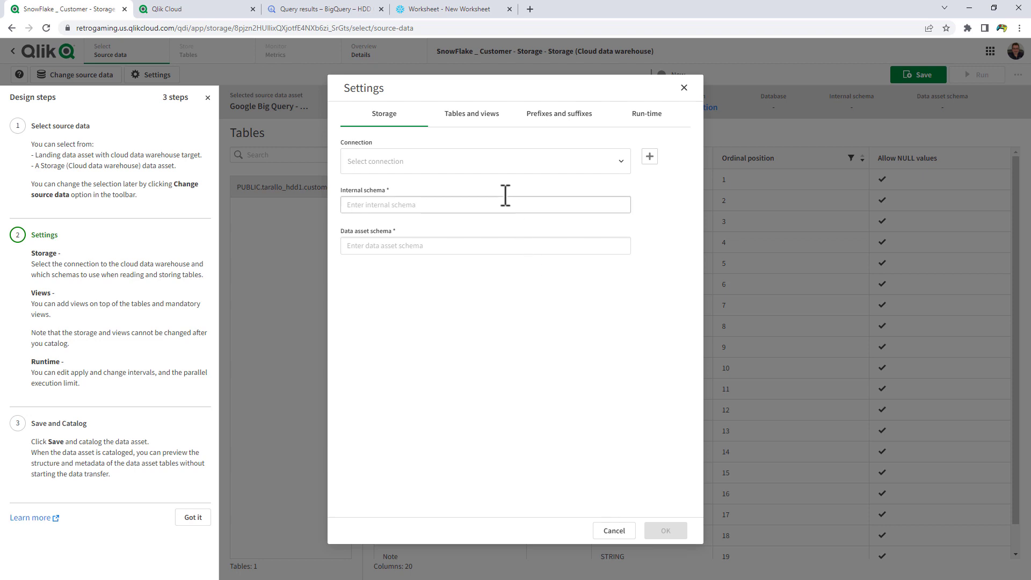
pyautogui.click(505, 167)
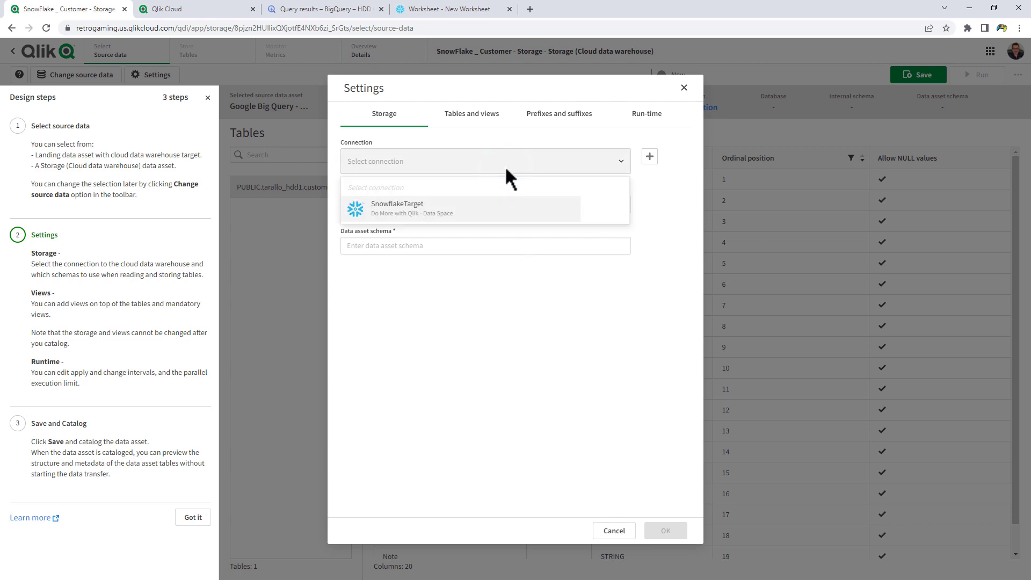
pyautogui.click(472, 209)
pyautogui.click(472, 207)
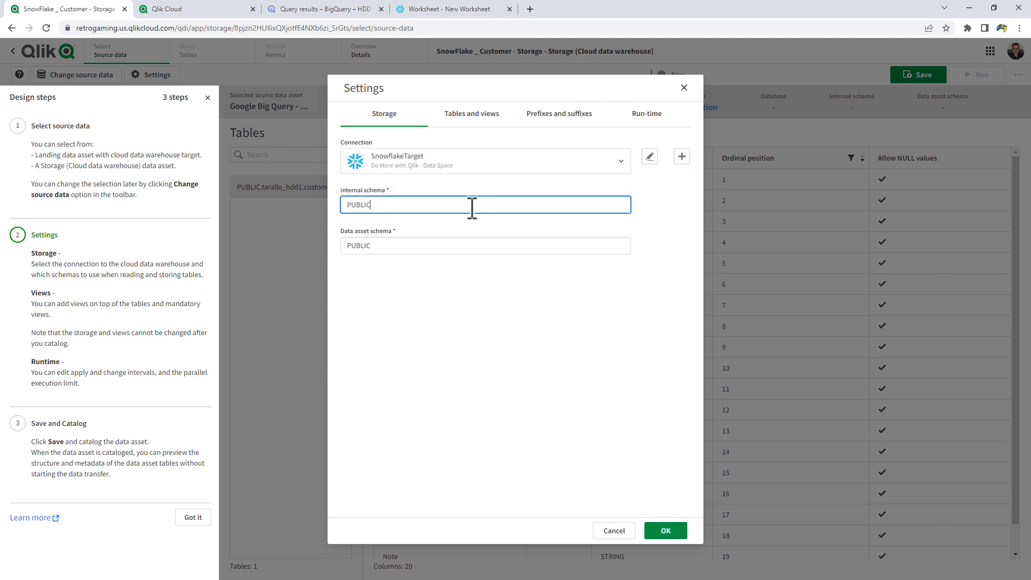
pyautogui.doubleClick(412, 246)
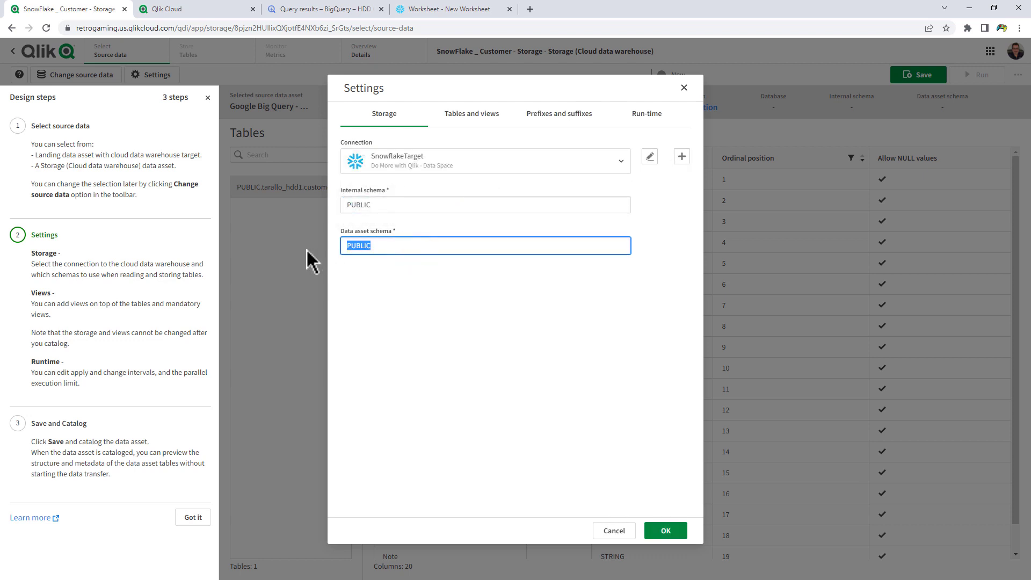
pyautogui.write('DOMORE')
pyautogui.click(404, 10)
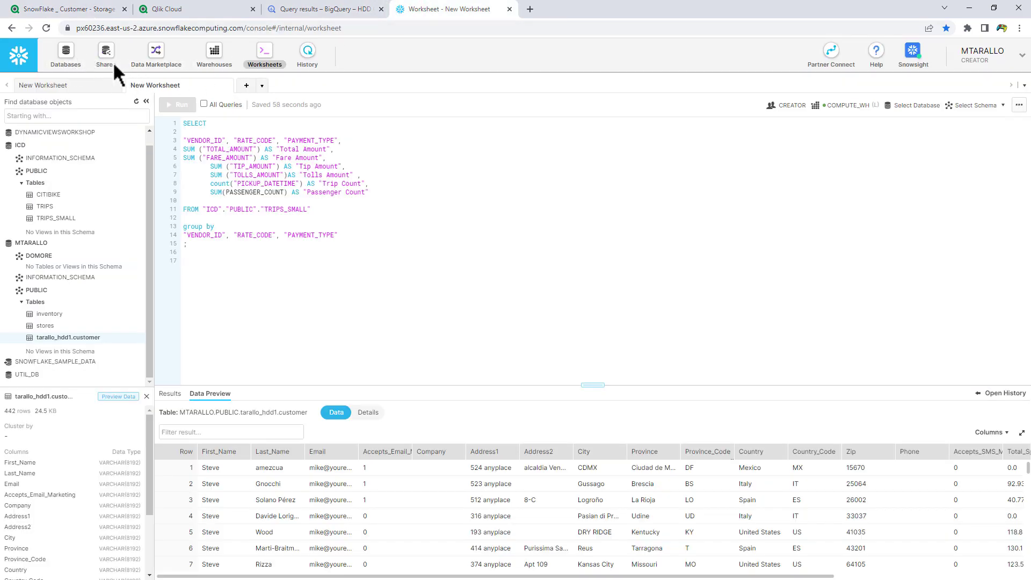
pyautogui.click(11, 28)
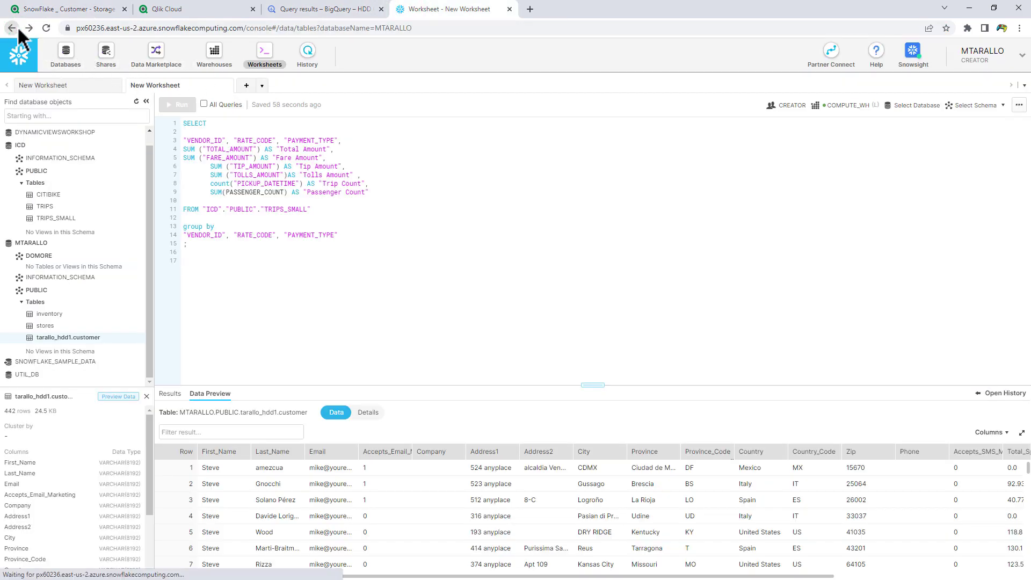
pyautogui.click(113, 110)
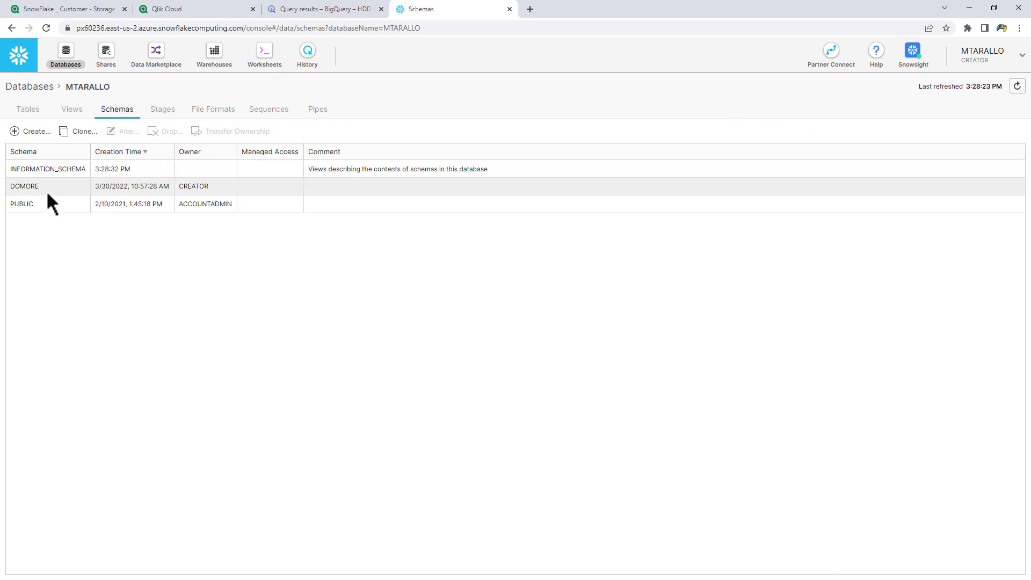
# Confirm the storage settings, save the asset and catalog it so it shows Ready to run.
pyautogui.click(89, 10)
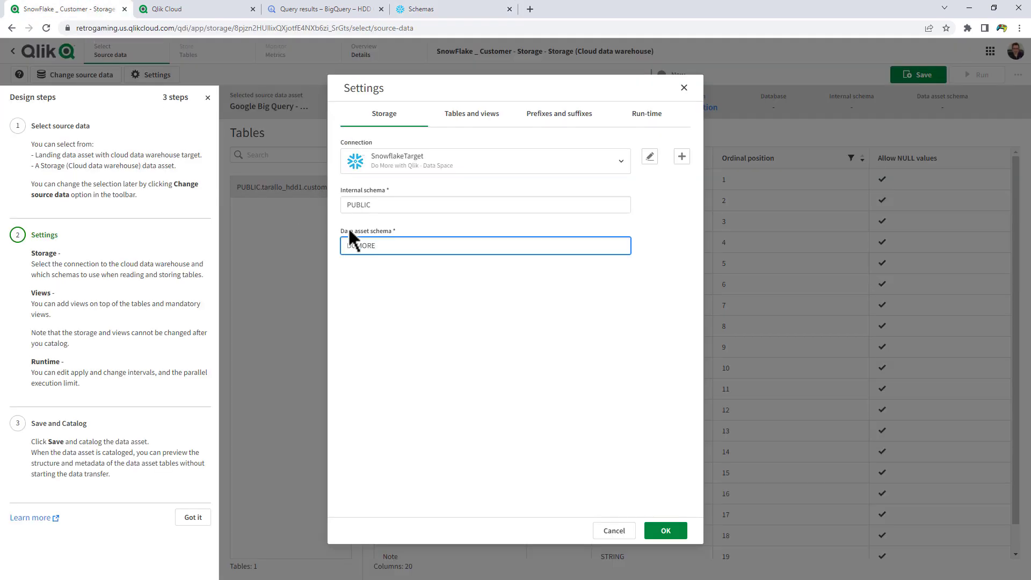
pyautogui.click(486, 120)
pyautogui.click(586, 123)
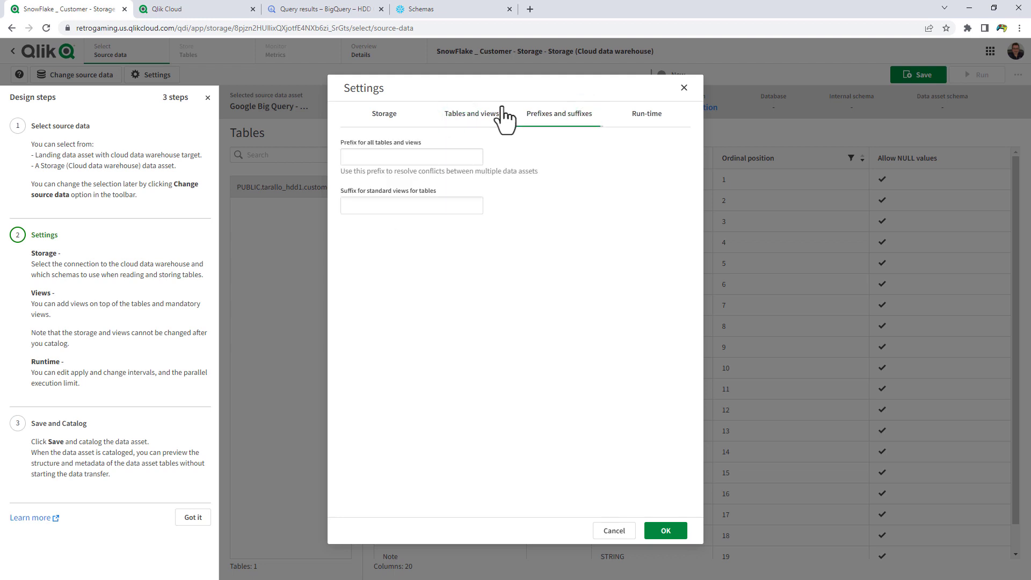
pyautogui.click(374, 114)
pyautogui.click(668, 533)
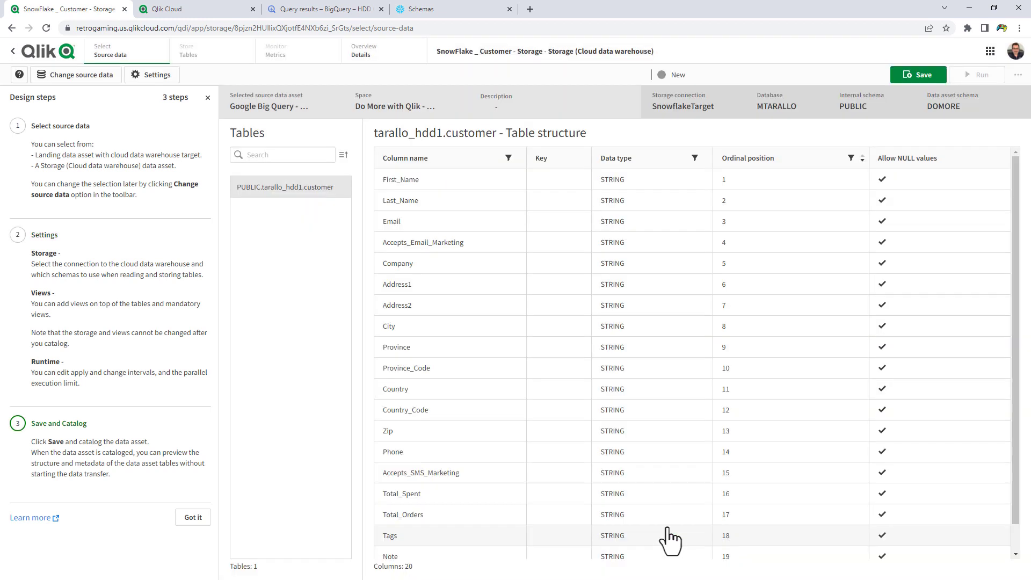
pyautogui.click(917, 81)
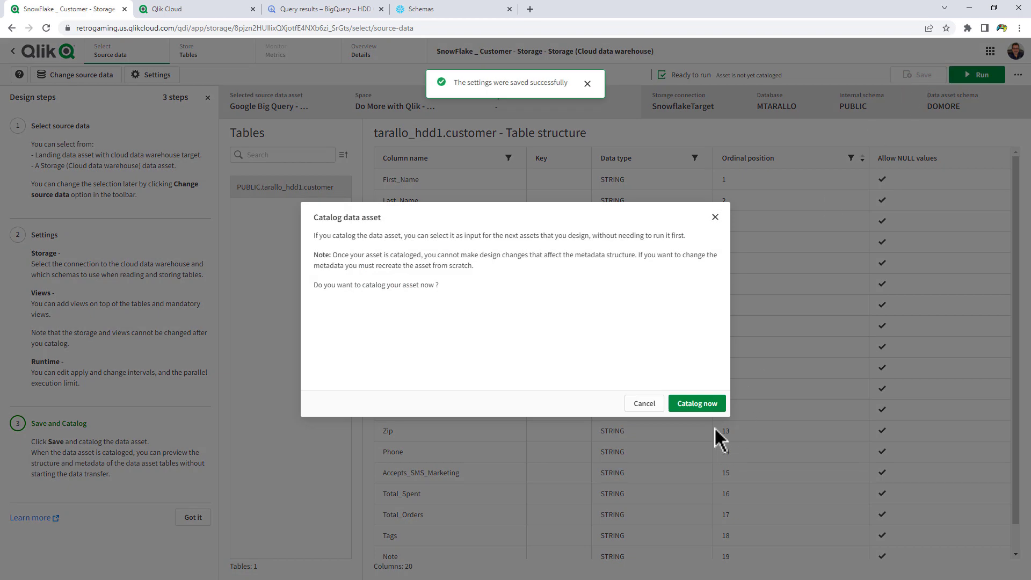
pyautogui.click(704, 406)
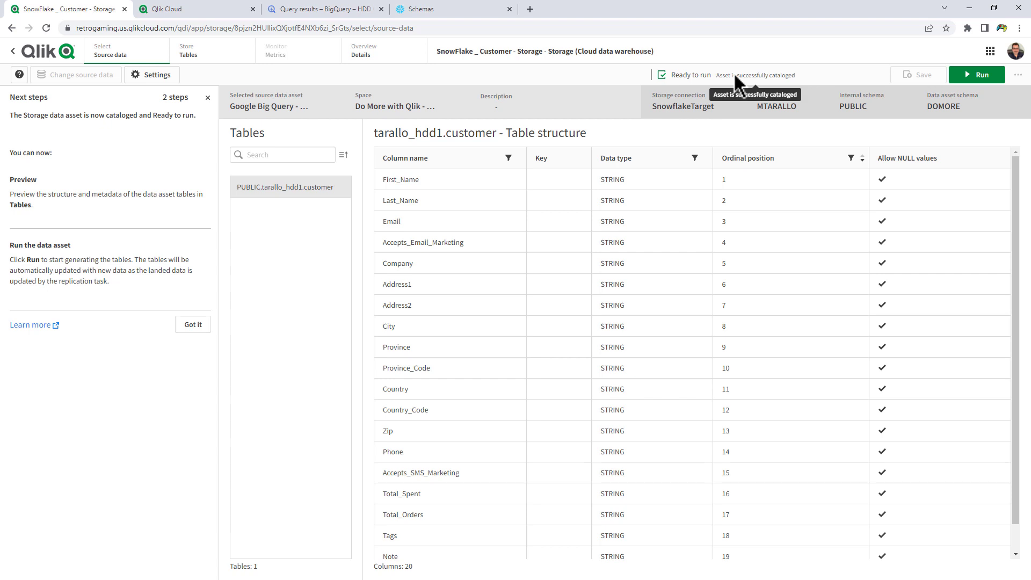
# Run the storage asset to generate its tables, updating data to Apr 4, 2022 03:26:17 PM.
pyautogui.click(976, 78)
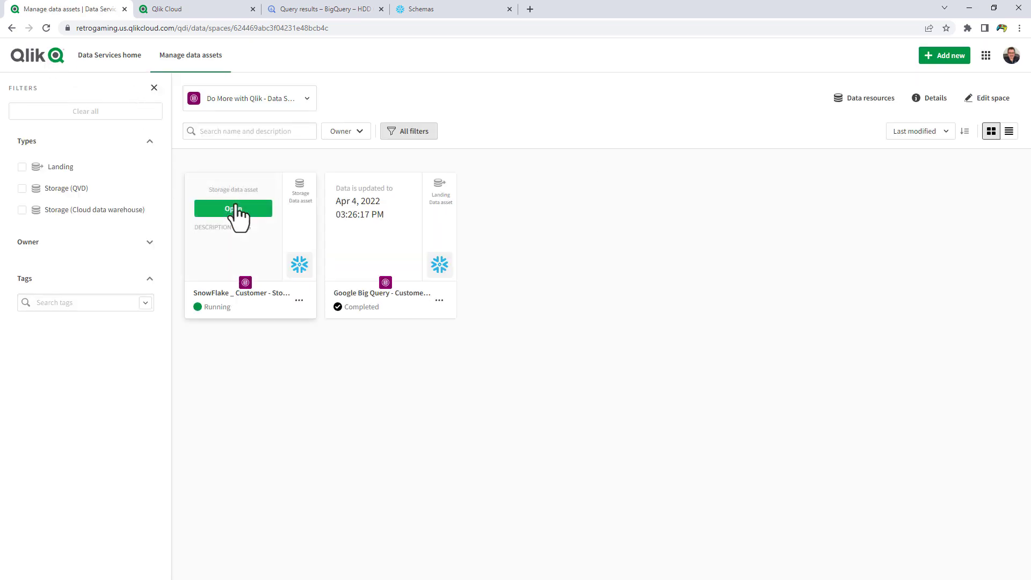
pyautogui.moveTo(380, 269)
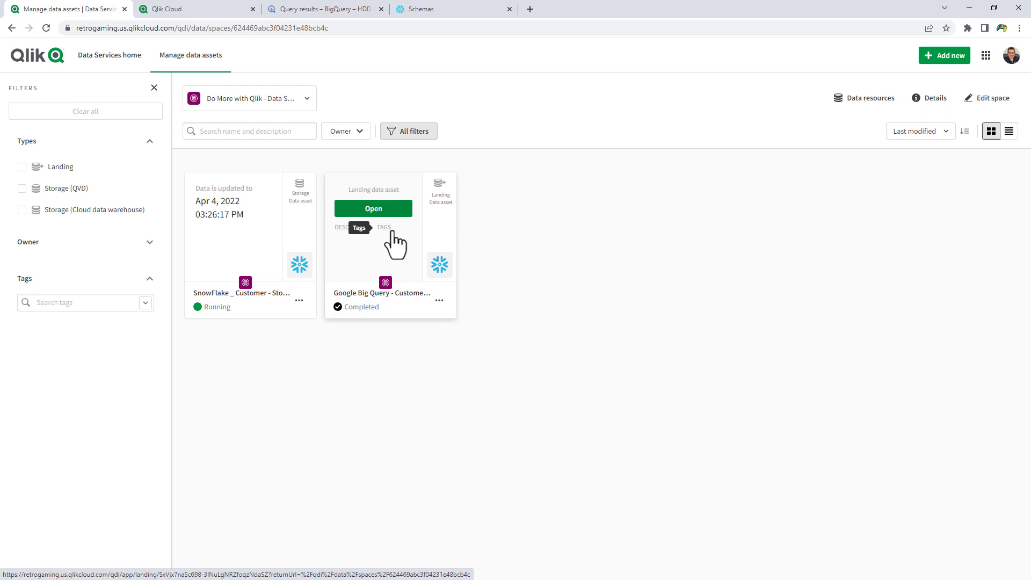
pyautogui.moveTo(260, 237)
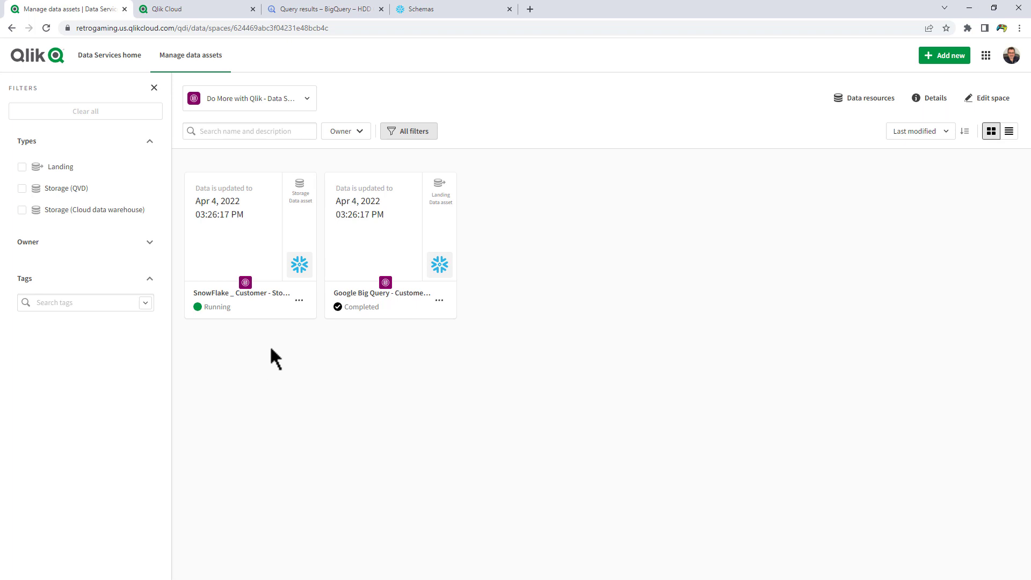
pyautogui.moveTo(361, 253)
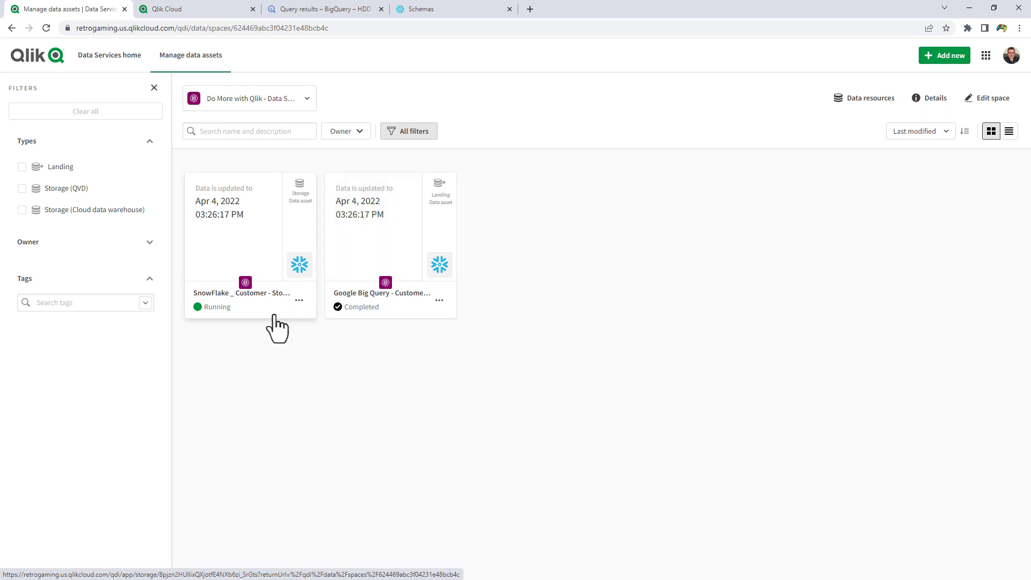
# Create the 'Hybrid Data Delivery - Test App' analytics app and start adding data from files and other sources.
pyautogui.click(209, 11)
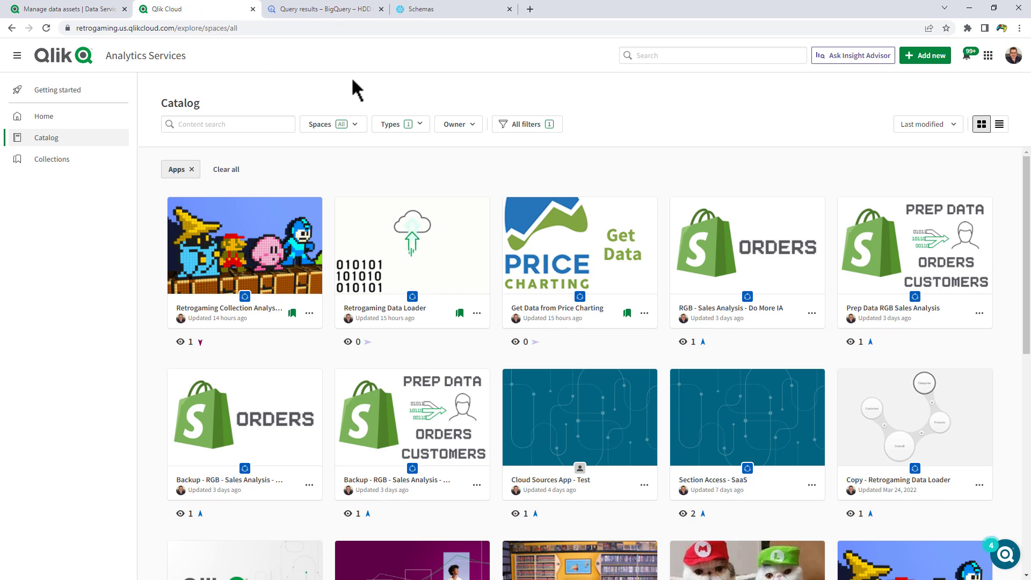
pyautogui.click(929, 53)
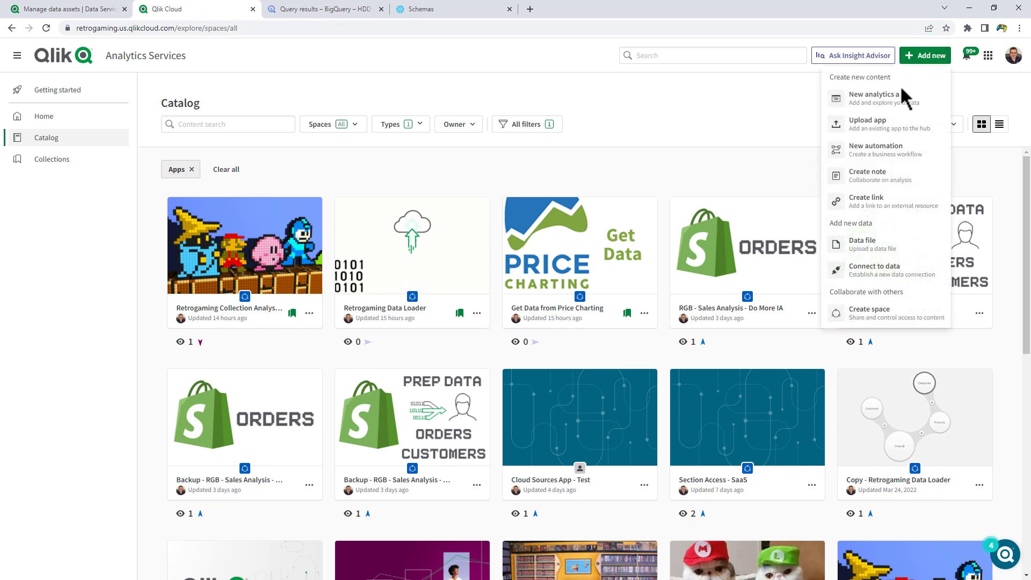
pyautogui.click(880, 103)
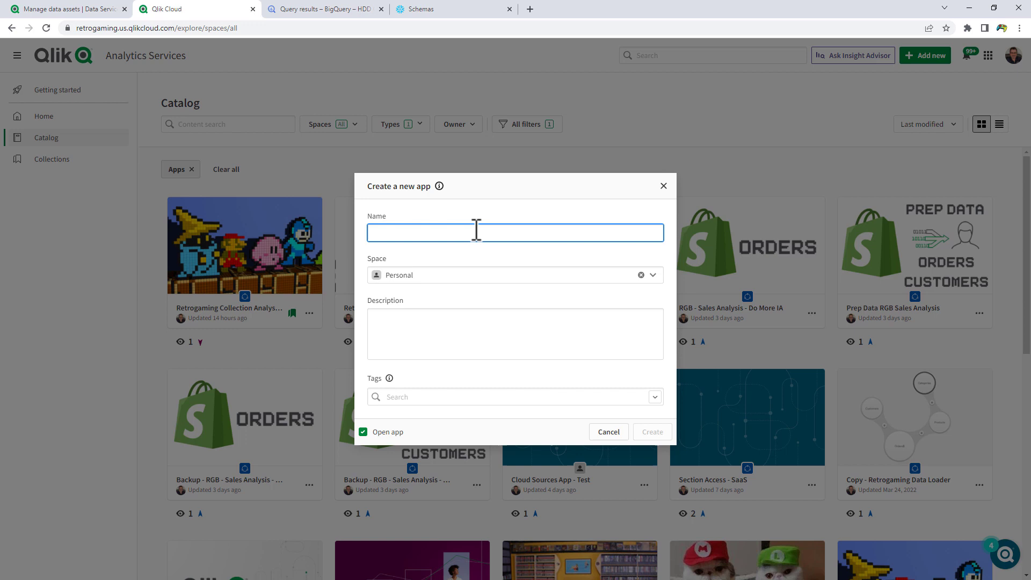
pyautogui.write('Hybrid Data Delivery - Test App')
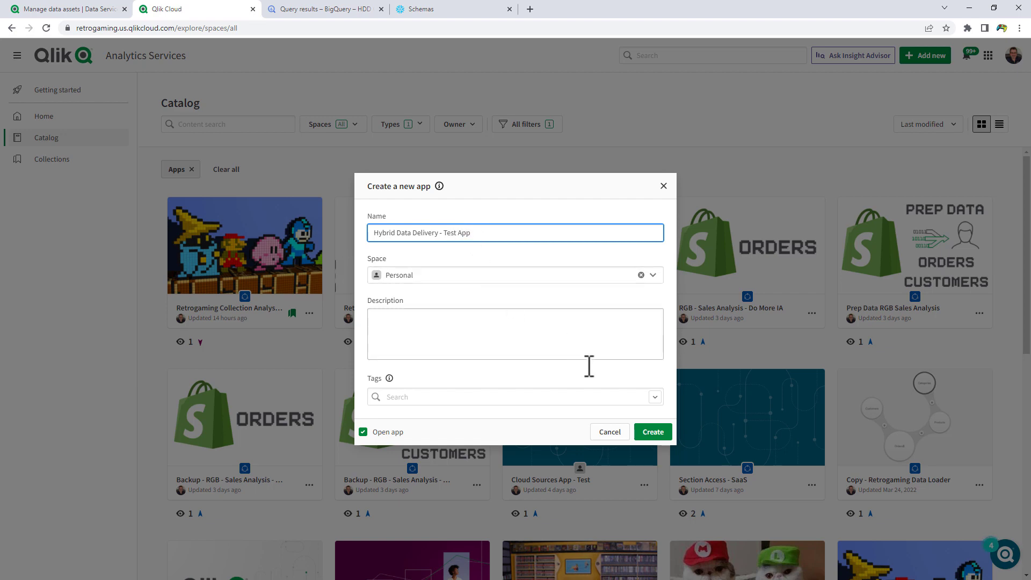
pyautogui.click(655, 433)
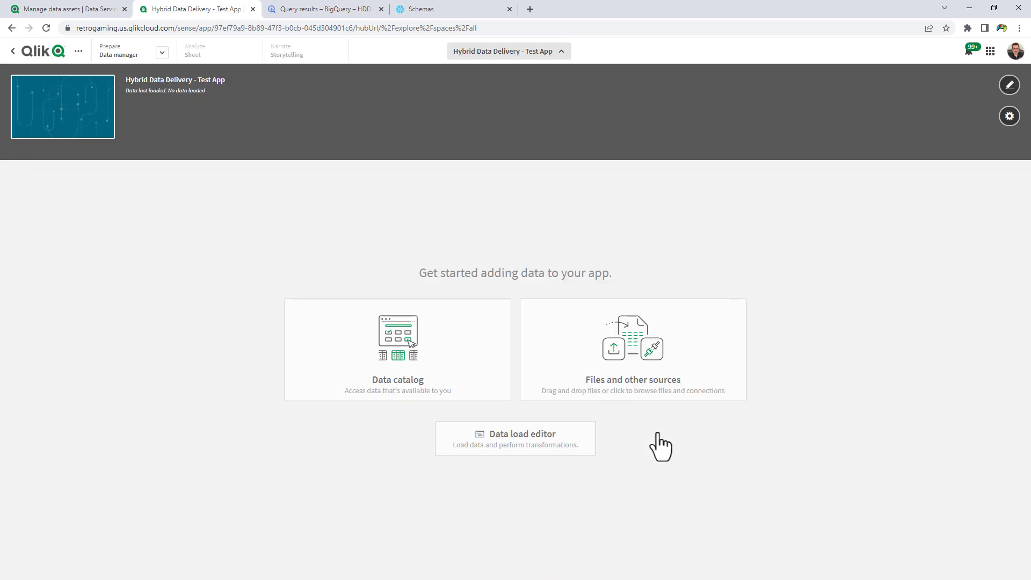
pyautogui.click(639, 390)
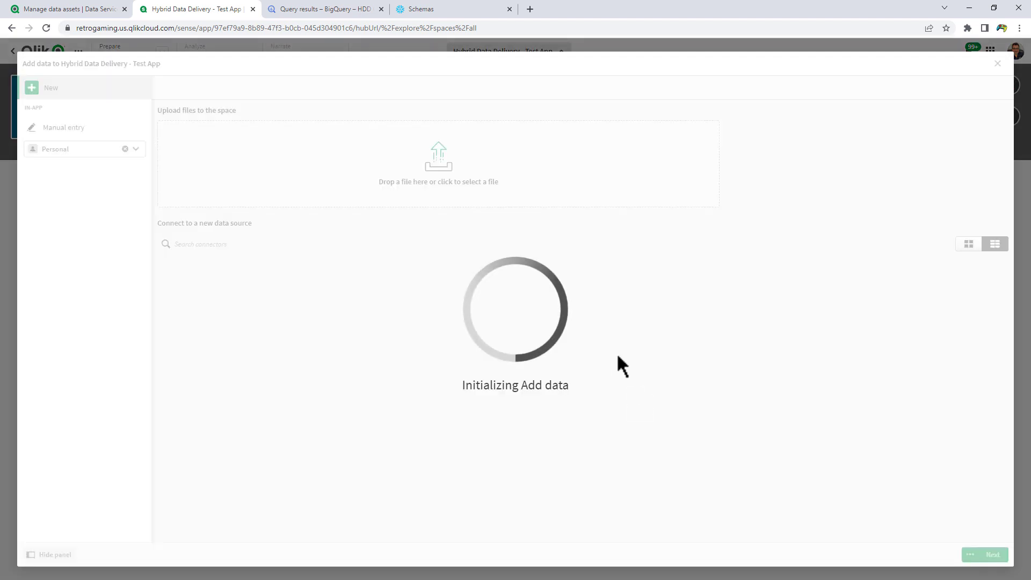
# Open a Snowflake worksheet and reload the page to refresh the DOMORE schema's objects.
pyautogui.click(451, 8)
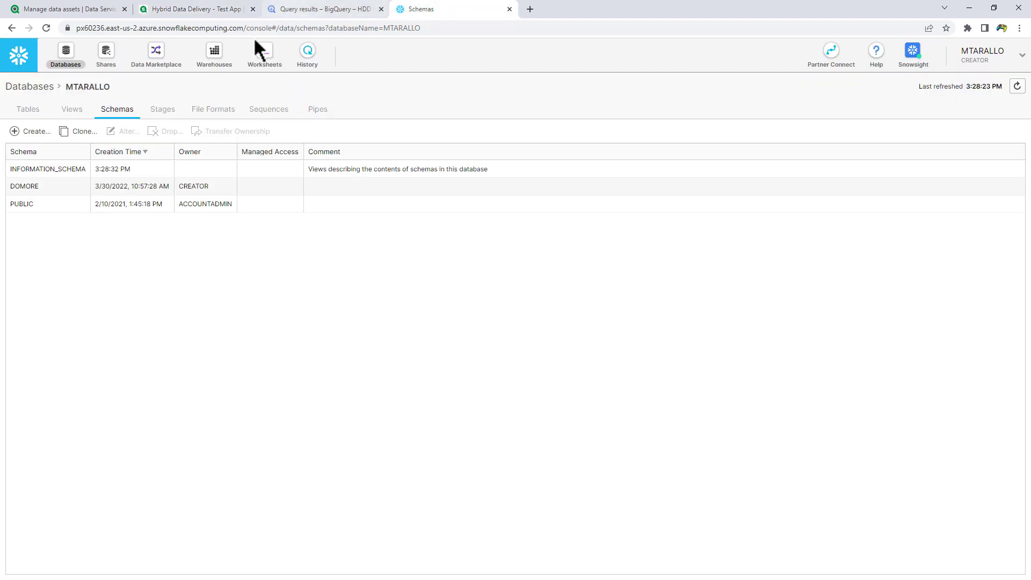
pyautogui.click(50, 187)
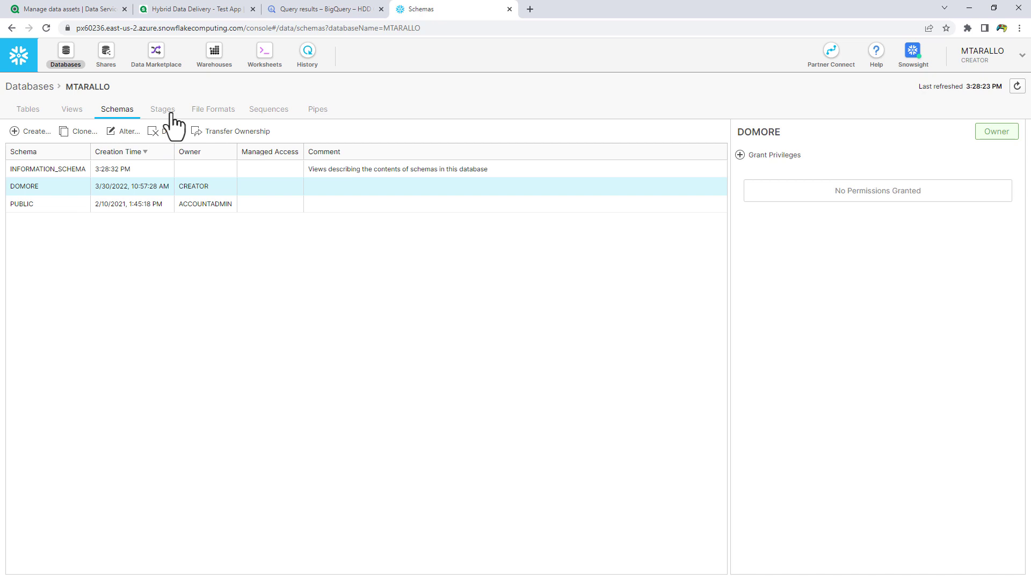
pyautogui.click(261, 55)
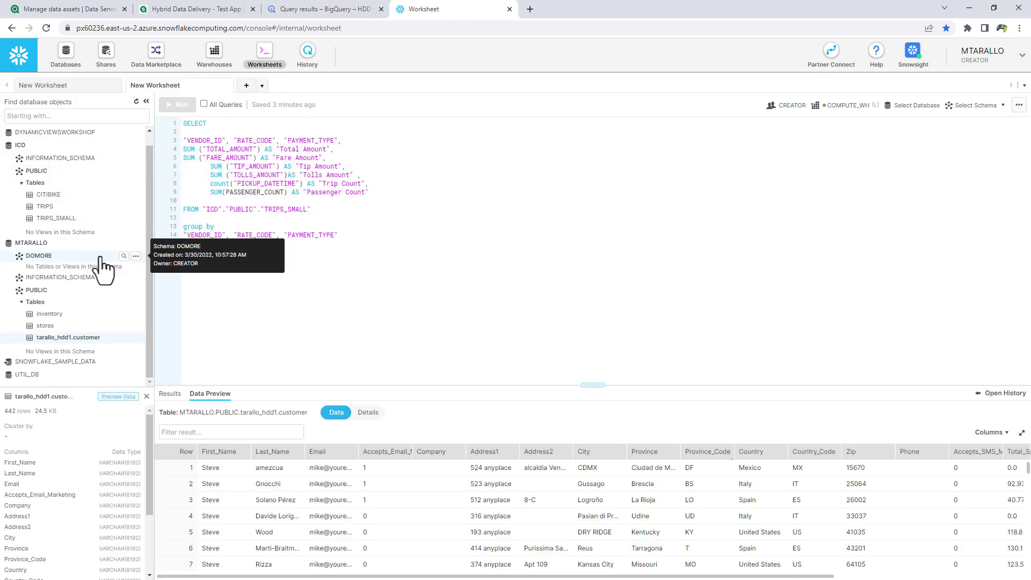
pyautogui.click(42, 255)
pyautogui.click(44, 263)
pyautogui.rightClick(43, 260)
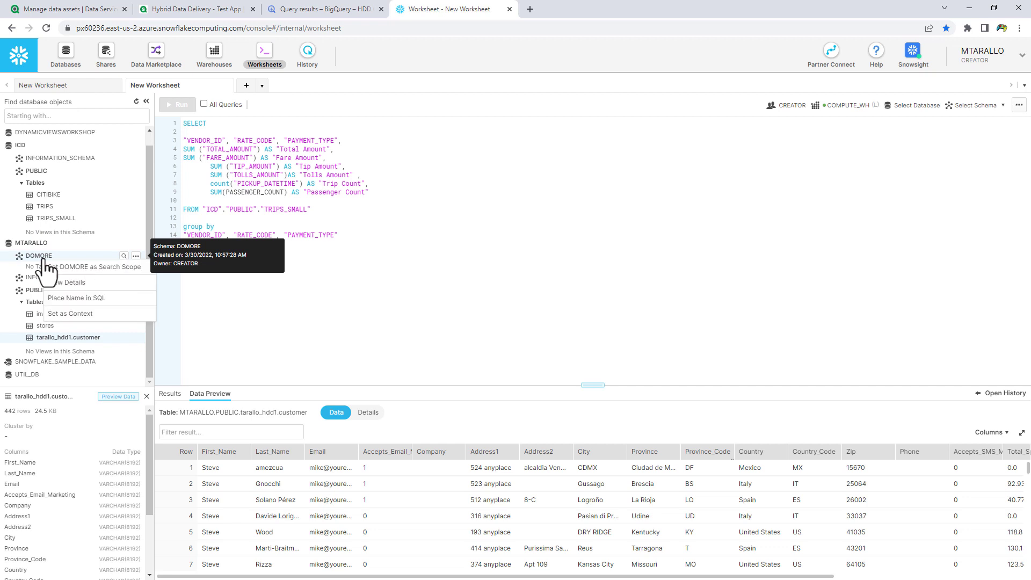
pyautogui.click(50, 29)
pyautogui.click(566, 88)
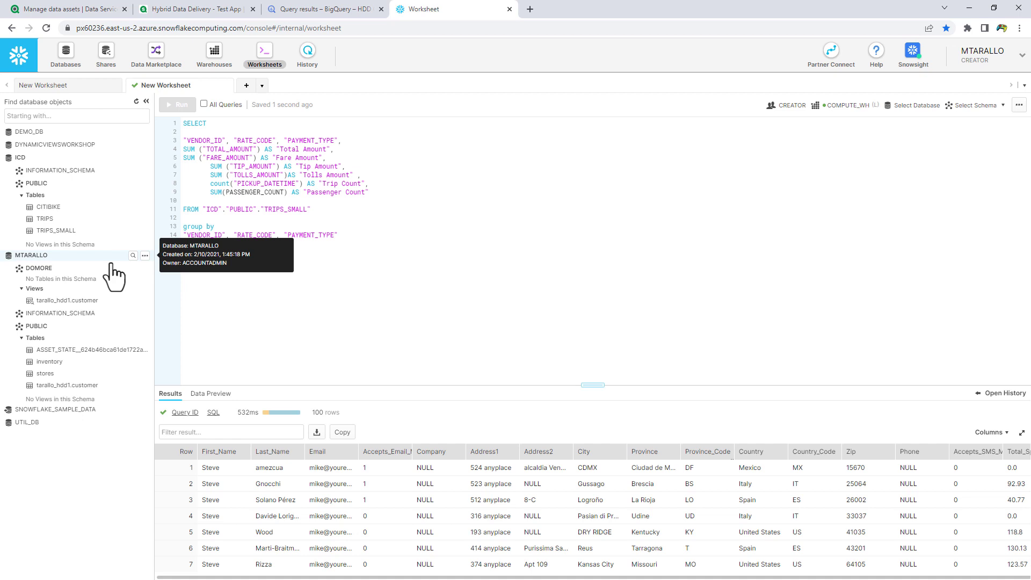
# Preview the customer rows in DOMORE's new tarallo_hdd1.customer view.
pyautogui.click(37, 268)
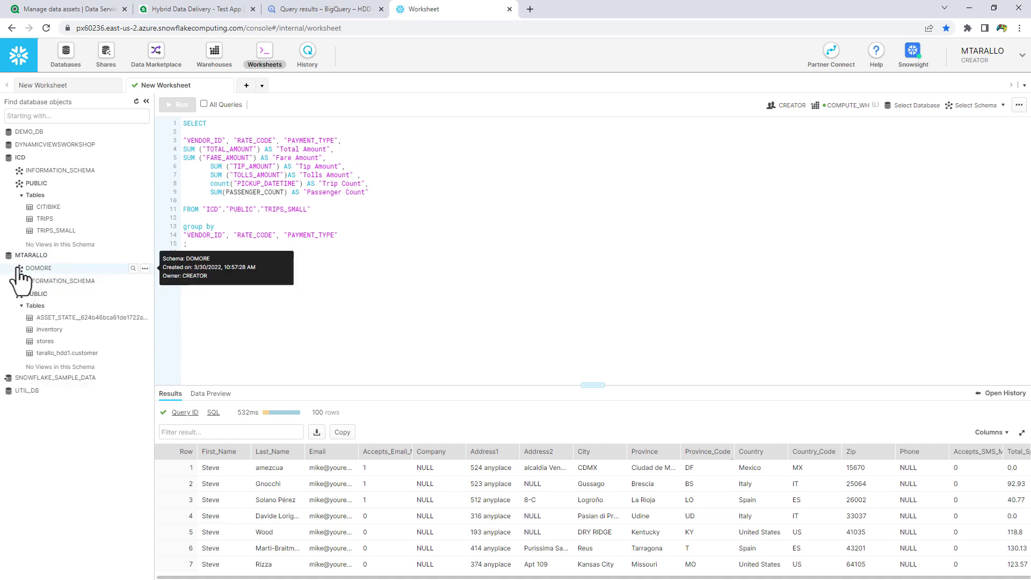
pyautogui.click(22, 268)
pyautogui.click(47, 301)
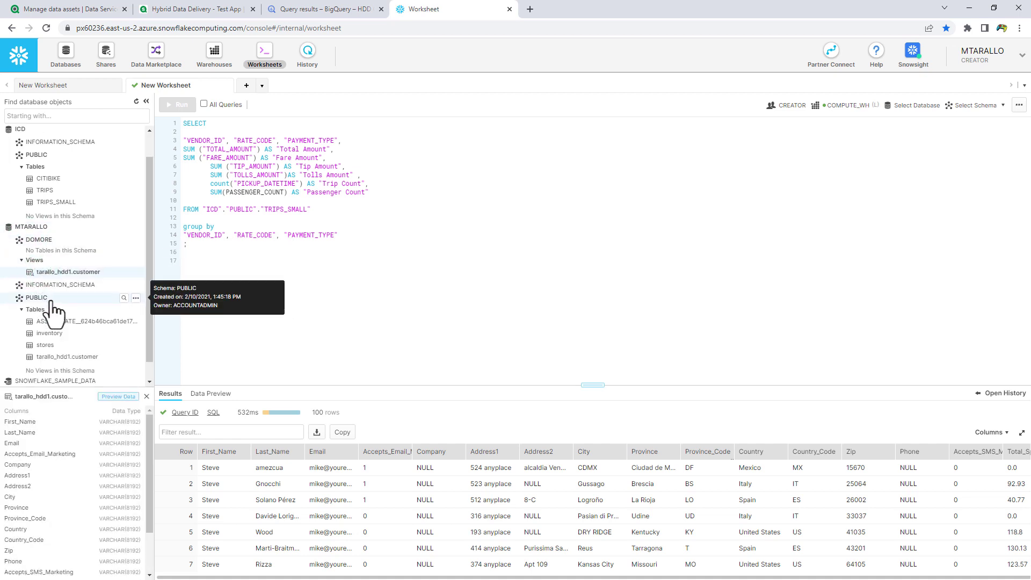
pyautogui.click(123, 398)
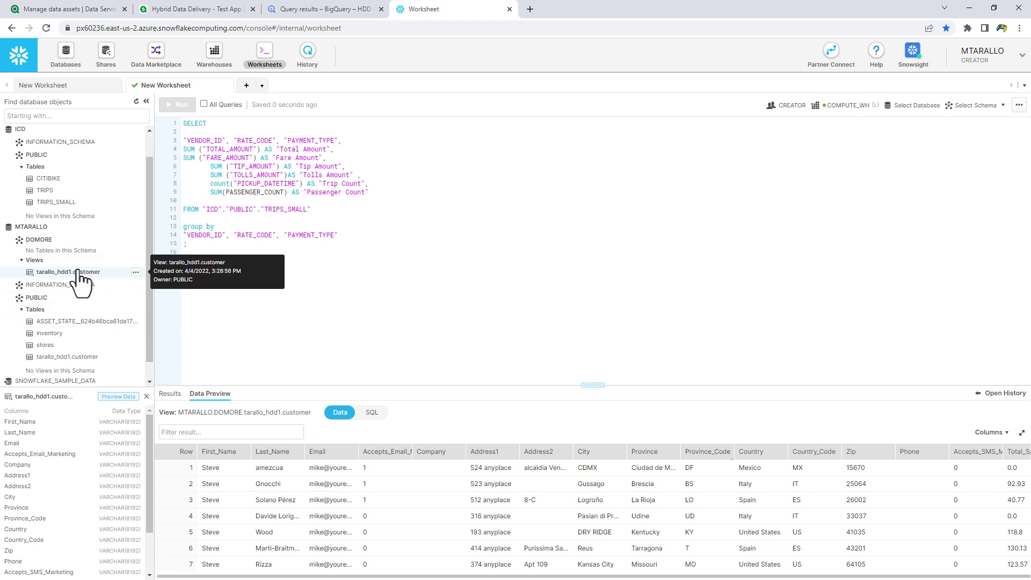
pyautogui.click(177, 9)
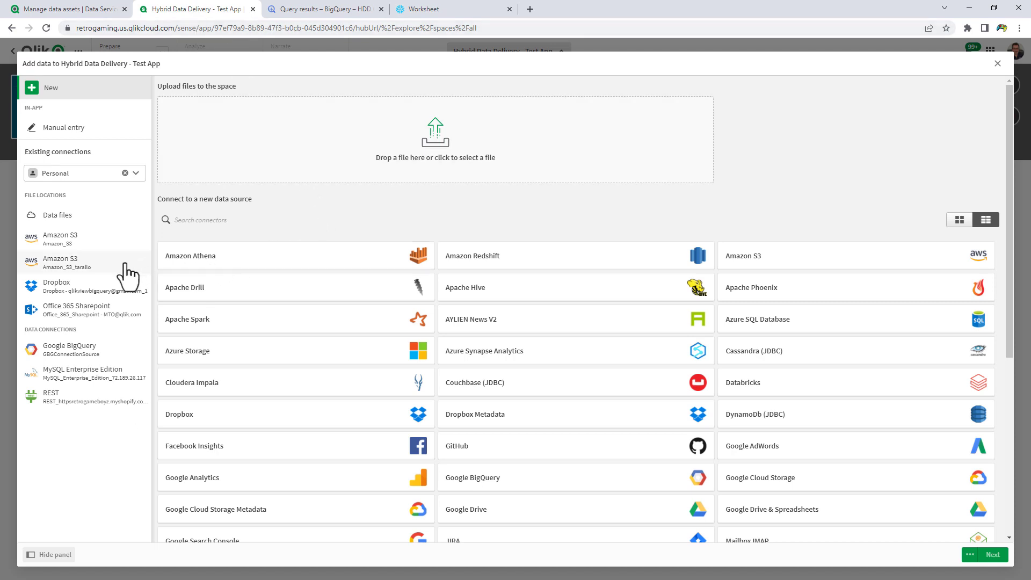
# Load tarallo_hdd1.customer from the data services space's Snowflake connection, schema DOMORE, into the app.
pyautogui.click(102, 173)
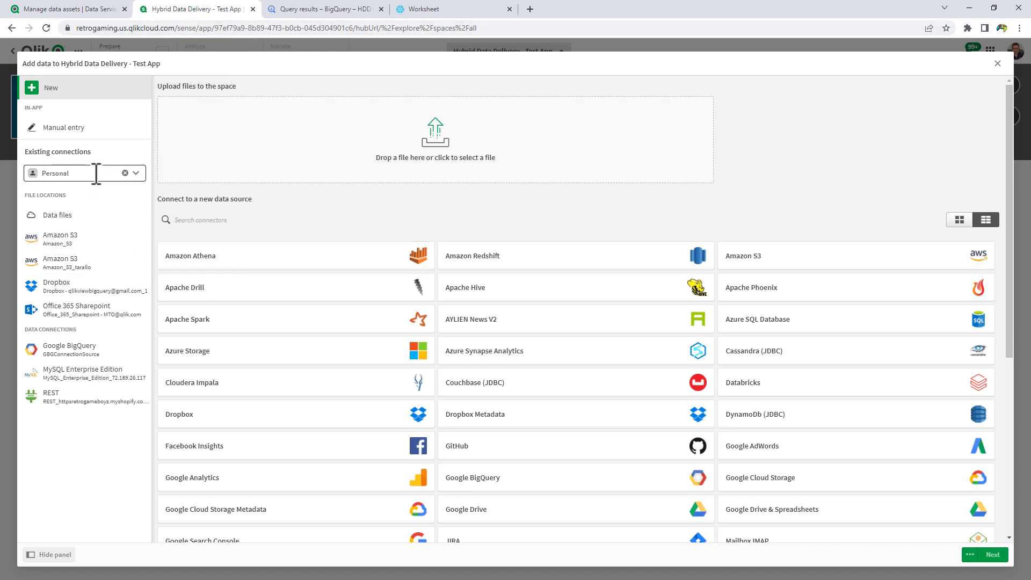
pyautogui.click(136, 173)
pyautogui.click(89, 269)
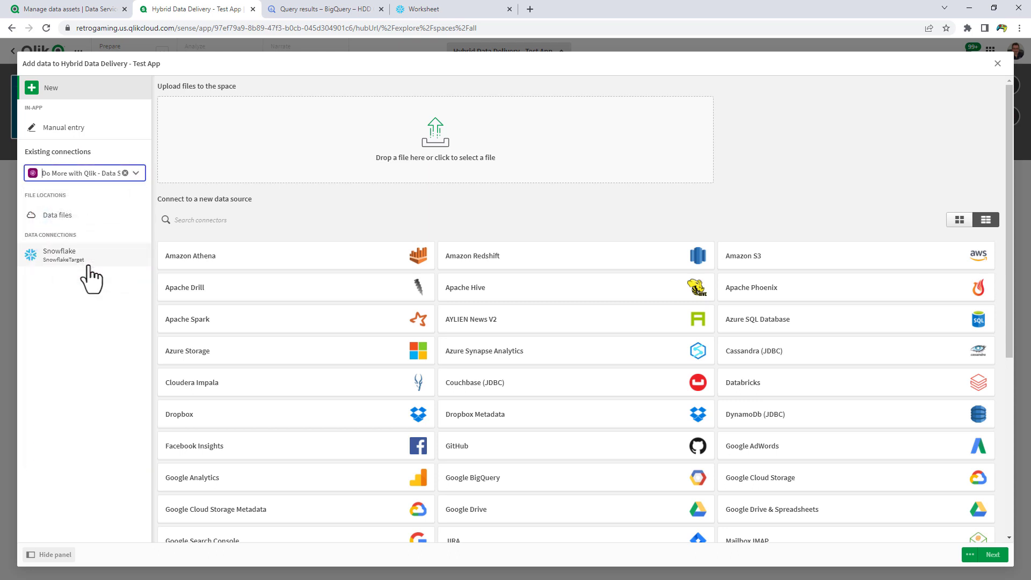
pyautogui.click(79, 258)
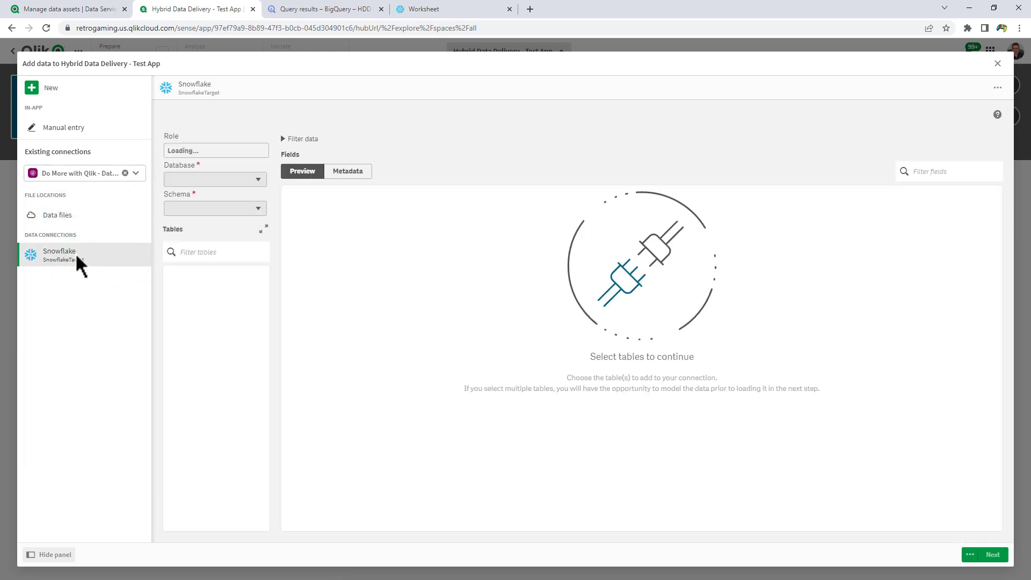
pyautogui.click(250, 210)
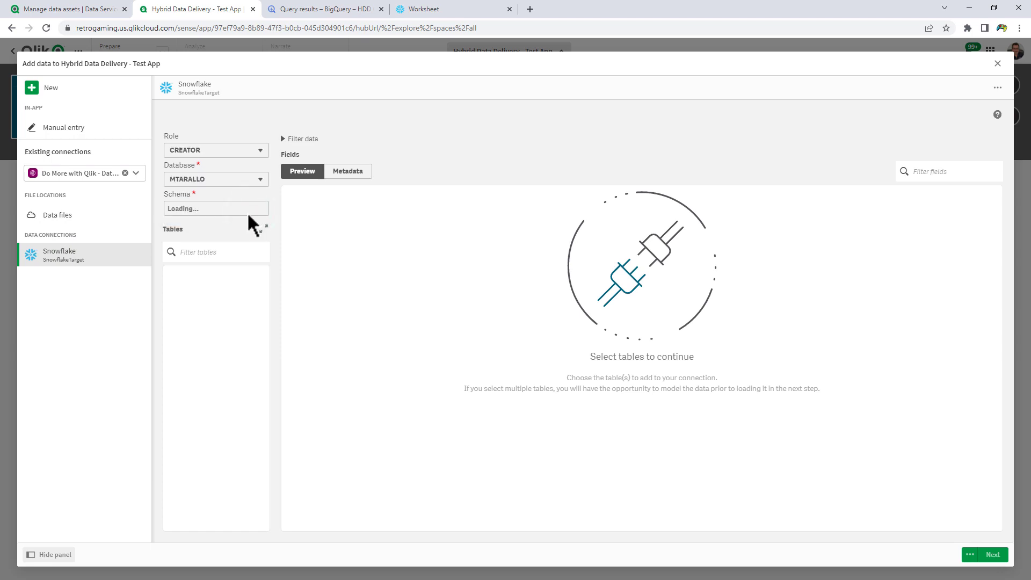
pyautogui.click(251, 209)
pyautogui.click(236, 220)
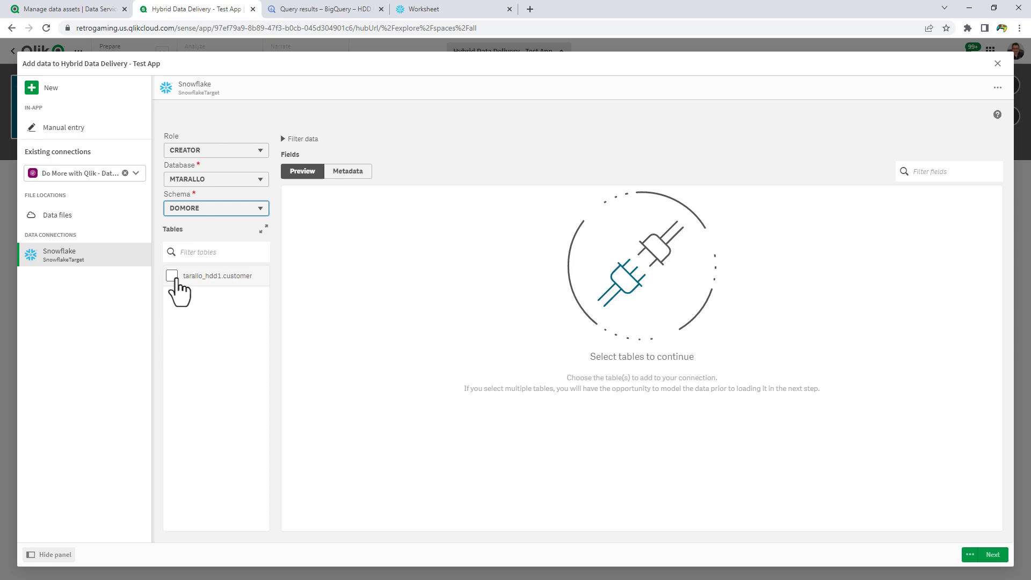
pyautogui.click(172, 276)
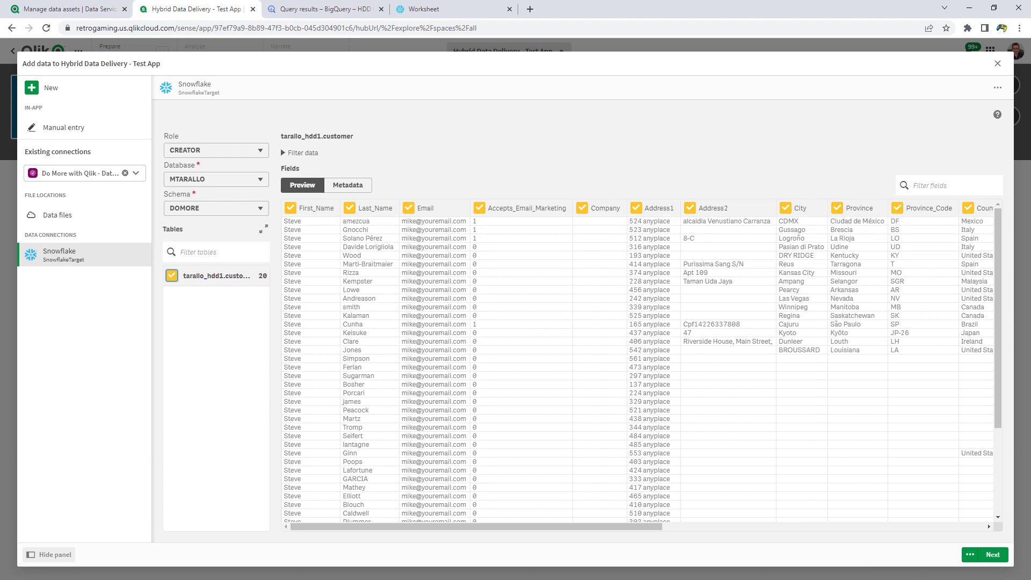
pyautogui.click(998, 555)
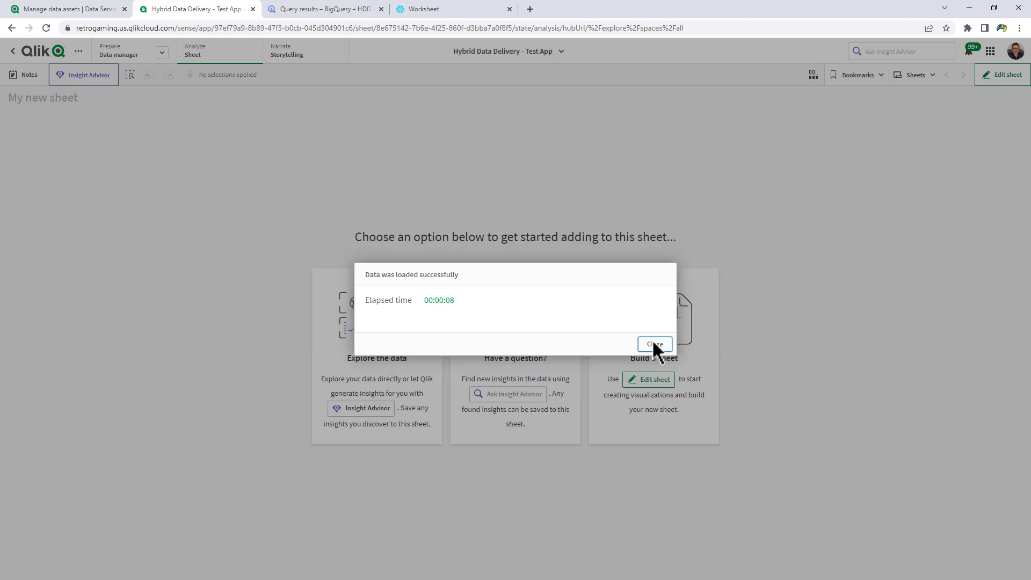
# Place an enlarged table chart on the empty sheet in edit mode.
pyautogui.click(654, 344)
pyautogui.click(651, 380)
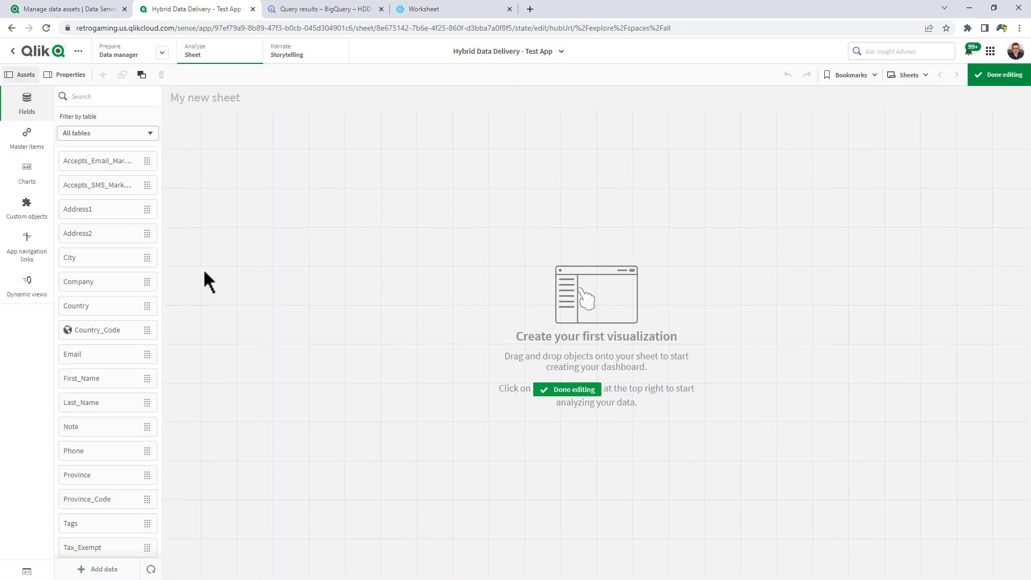
pyautogui.click(30, 180)
pyautogui.scroll(-1, 70, 387)
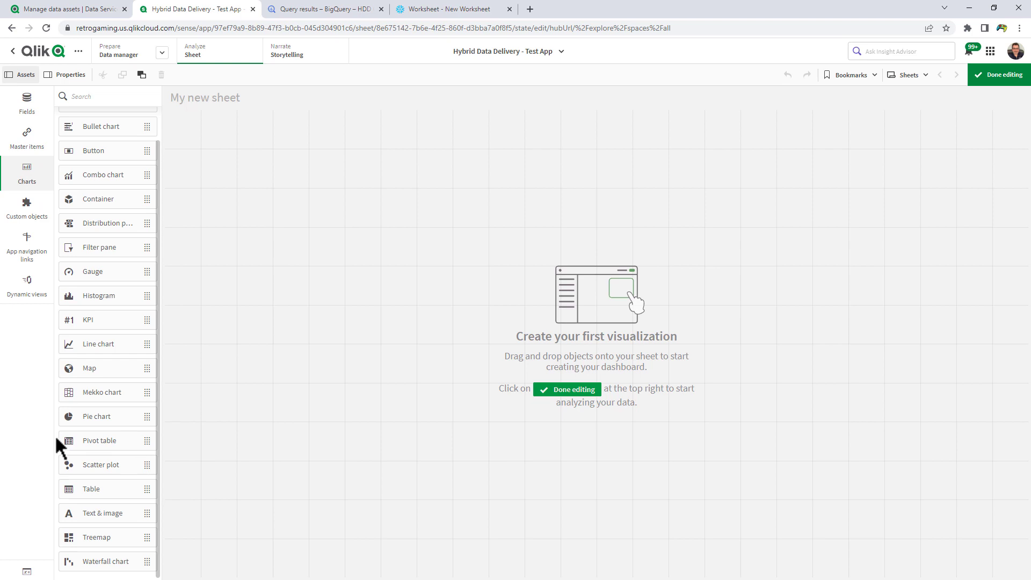
pyautogui.moveTo(102, 489); pyautogui.dragTo(312, 308)
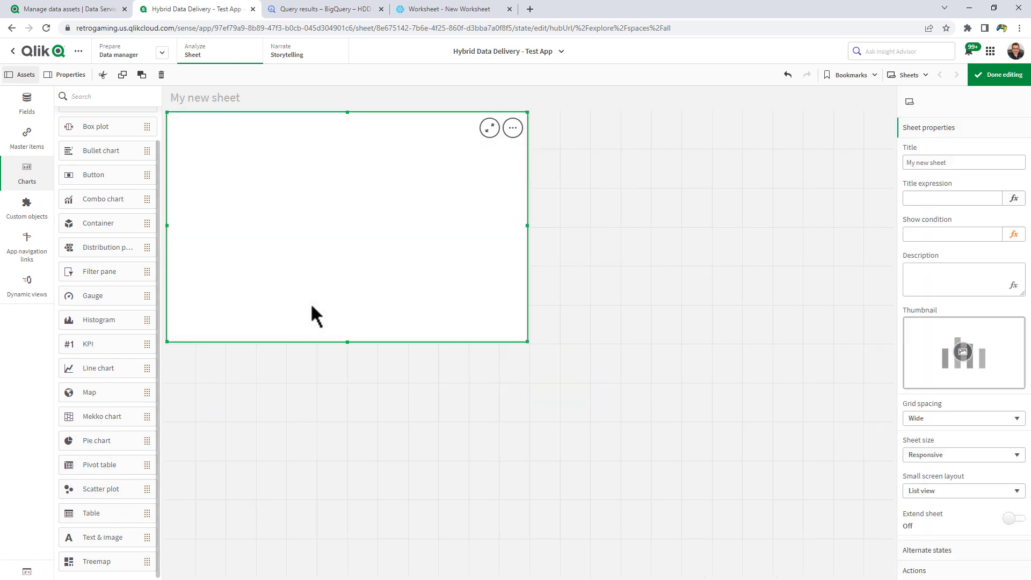
pyautogui.moveTo(348, 342); pyautogui.dragTo(348, 458)
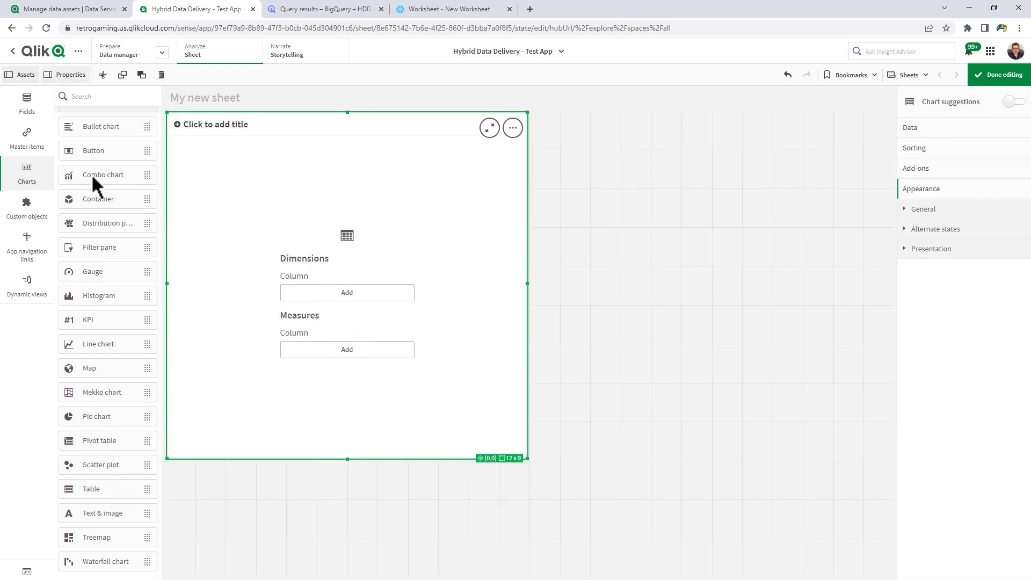
# Add Country and Email as the table's two columns.
pyautogui.click(30, 103)
pyautogui.moveTo(81, 266); pyautogui.dragTo(303, 279)
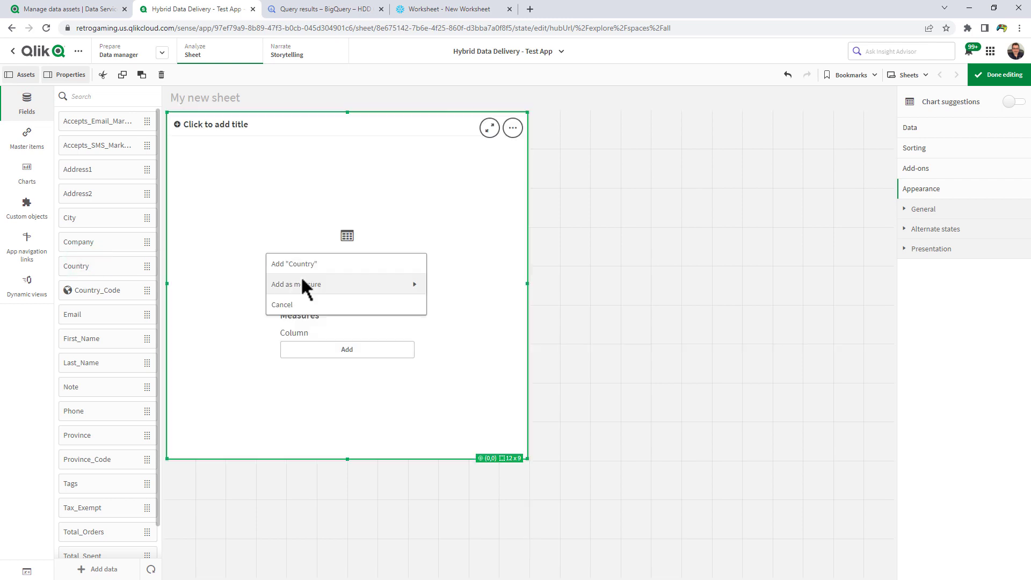
pyautogui.click(305, 271)
pyautogui.moveTo(129, 315); pyautogui.dragTo(286, 294)
pyautogui.click(285, 247)
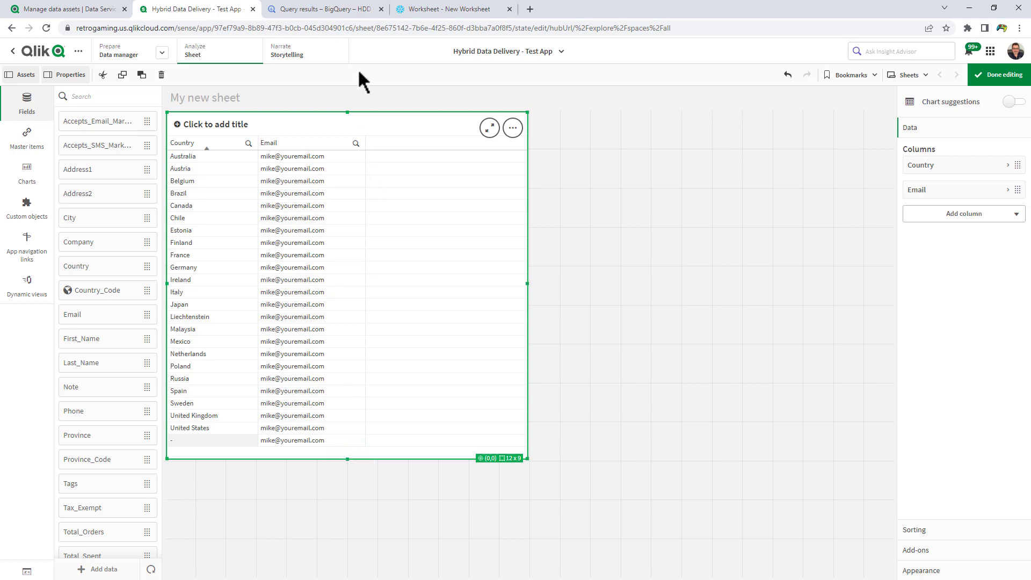
# Open the unsaved BigQuery update query, after checking the Qlik sheet's current table.
pyautogui.click(332, 11)
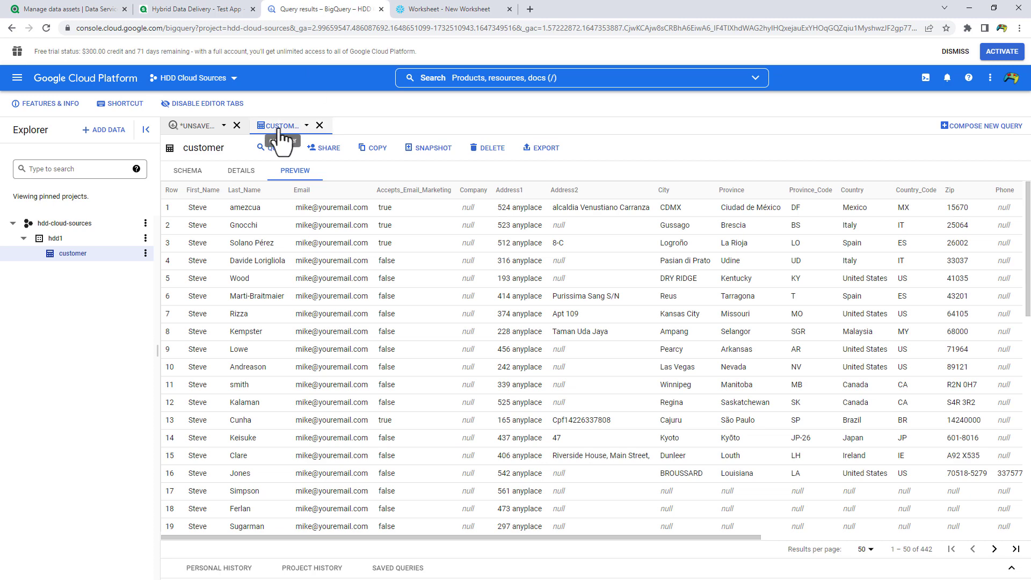
pyautogui.click(206, 127)
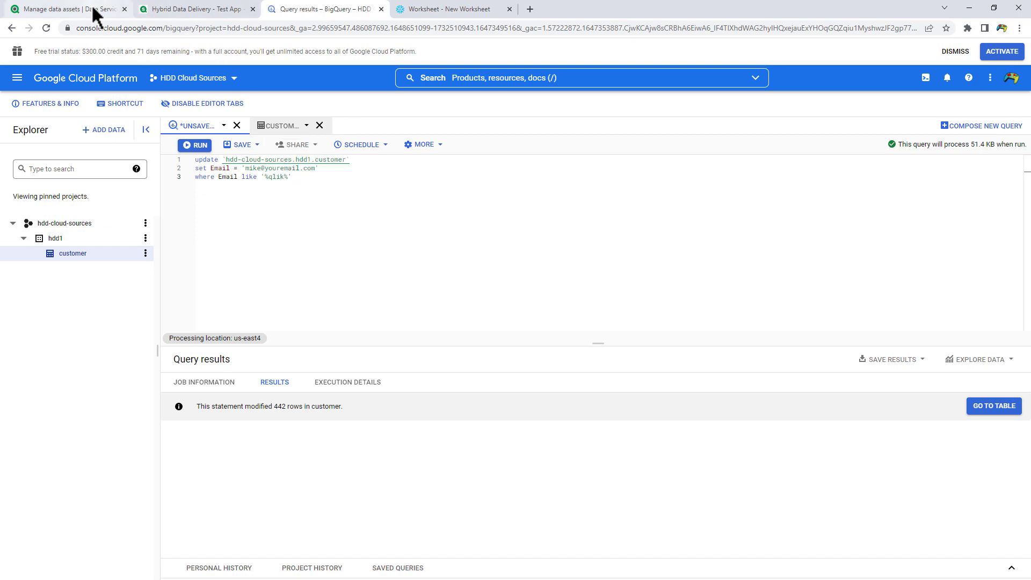
pyautogui.click(194, 11)
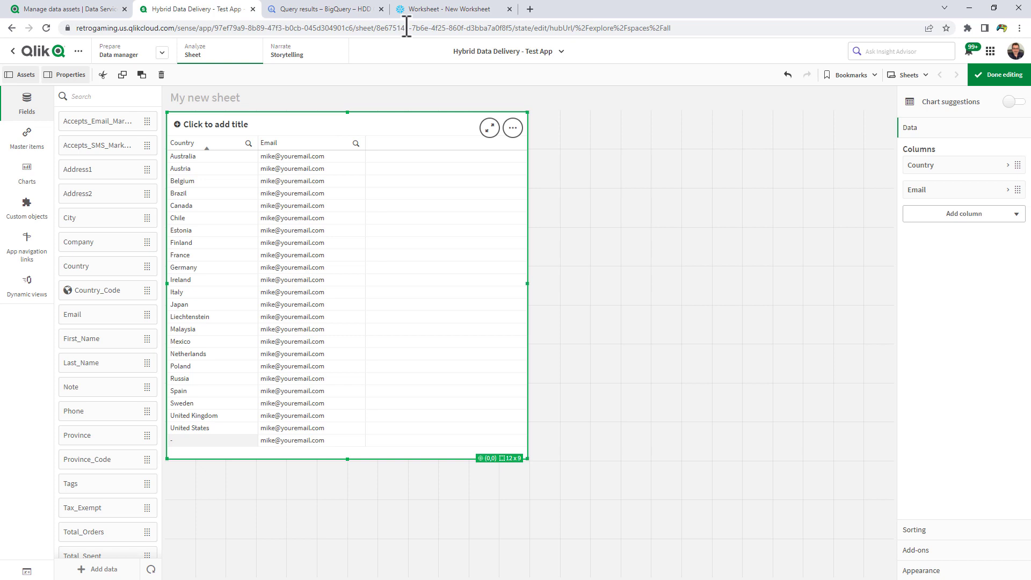
pyautogui.click(355, 9)
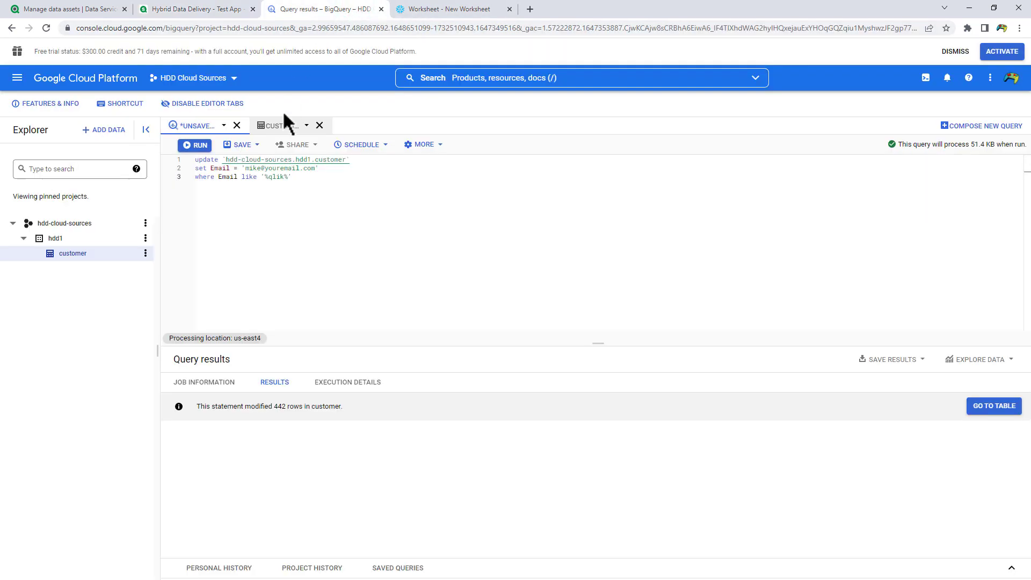
# Replace the UPDATE query's new e-mail address and its WHERE filter text.
pyautogui.click(253, 170)
pyautogui.press('BackSpace')
pyautogui.press('BackSpace')
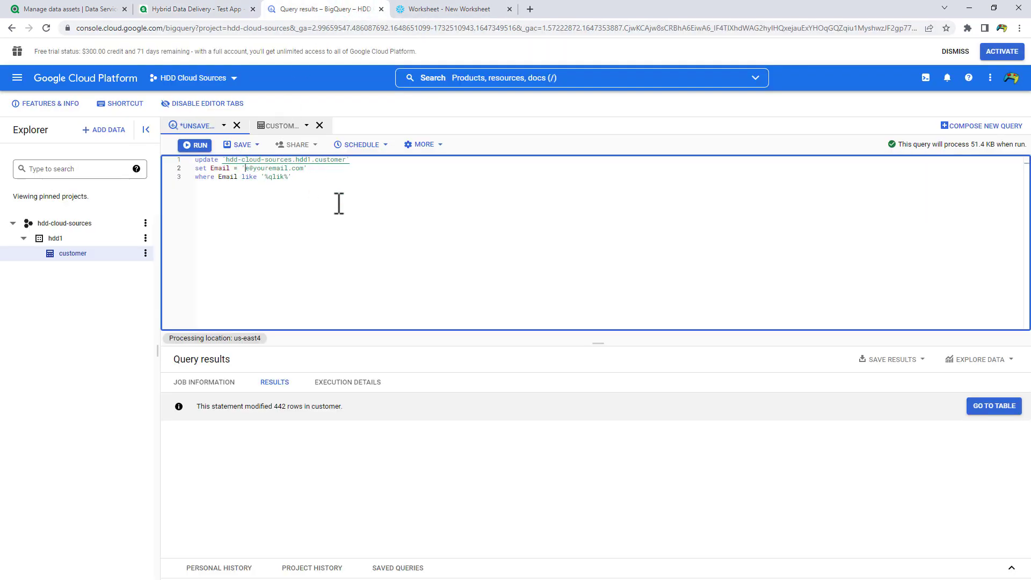
pyautogui.press('Delete')
pyautogui.press('Delete')
pyautogui.write('qlik')
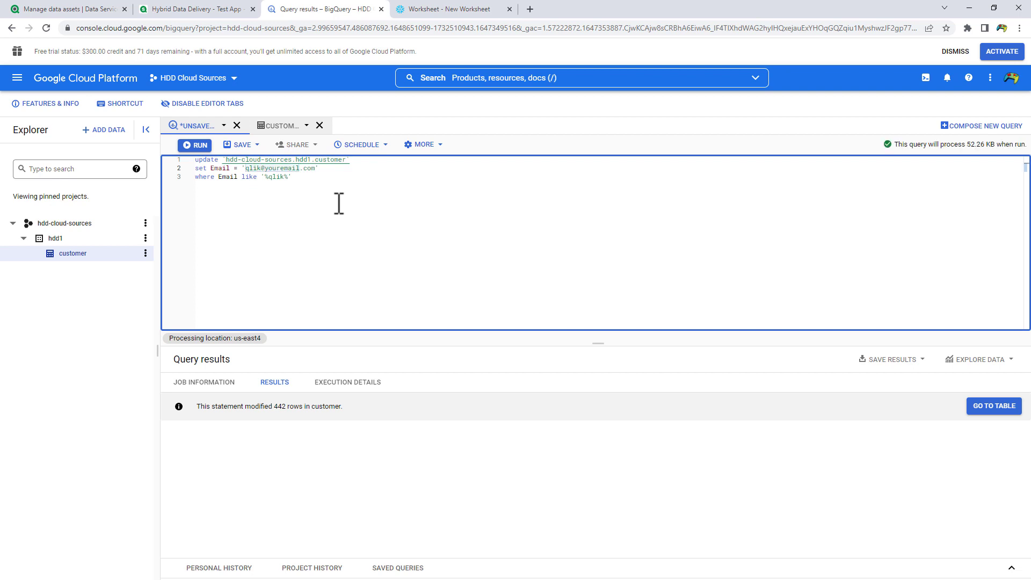
pyautogui.press('Right')
pyautogui.write('myemail.com')
pyautogui.press('Delete')
pyautogui.press('Delete')
pyautogui.press('Delete')
pyautogui.press('Delete')
pyautogui.press('Delete')
pyautogui.press('Delete')
pyautogui.press('Delete')
pyautogui.press('Delete')
pyautogui.press('Delete')
pyautogui.press('Delete')
pyautogui.press('Delete')
pyautogui.press('Delete')
pyautogui.press('Delete')
pyautogui.press('Left')
pyautogui.press('BackSpace')
pyautogui.press('BackSpace')
pyautogui.press('BackSpace')
pyautogui.press('BackSpace')
pyautogui.write('mike')
# Run the update and preview the customer table's updated rows.
pyautogui.click(204, 150)
pyautogui.click(200, 146)
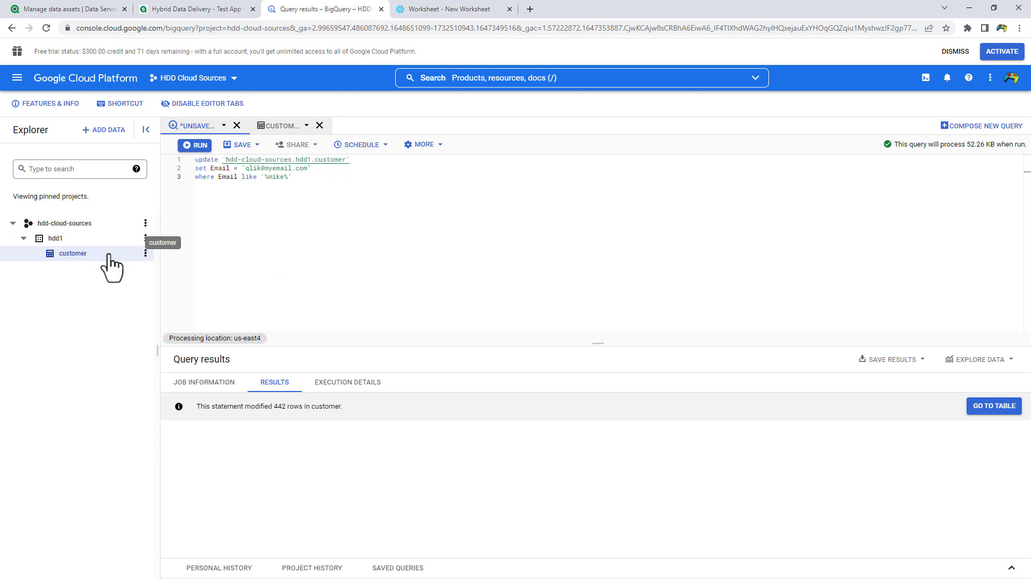
pyautogui.click(150, 256)
pyautogui.click(155, 282)
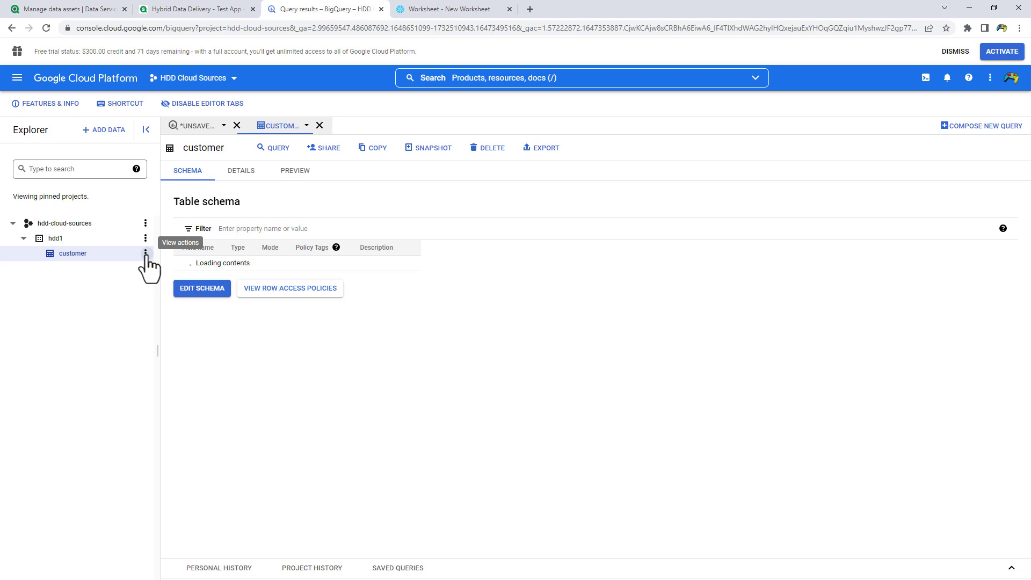
pyautogui.click(294, 172)
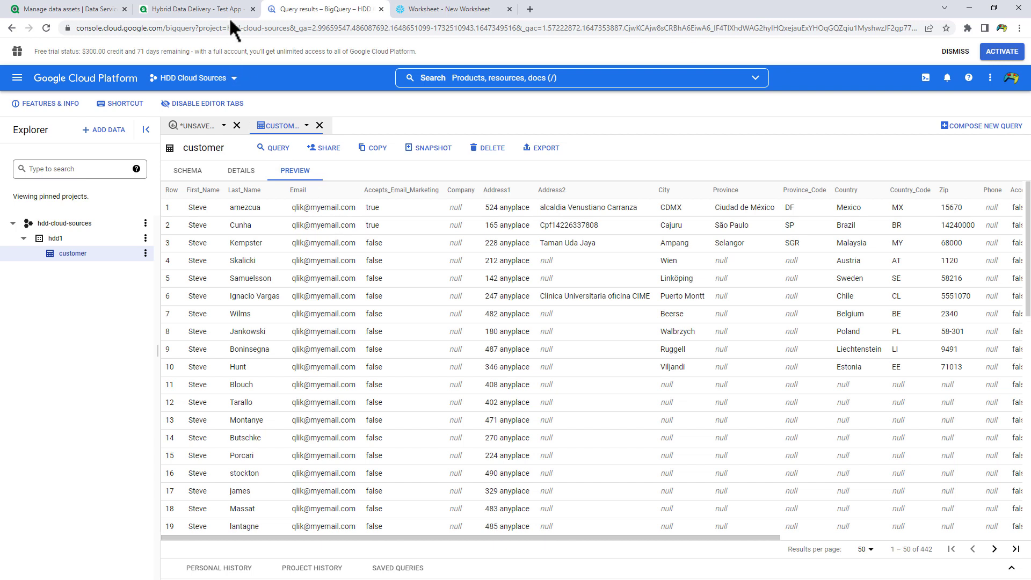
# Reload all tables of the Google Big Query landing asset, then check the Snowflake storage asset's load metrics.
pyautogui.click(203, 11)
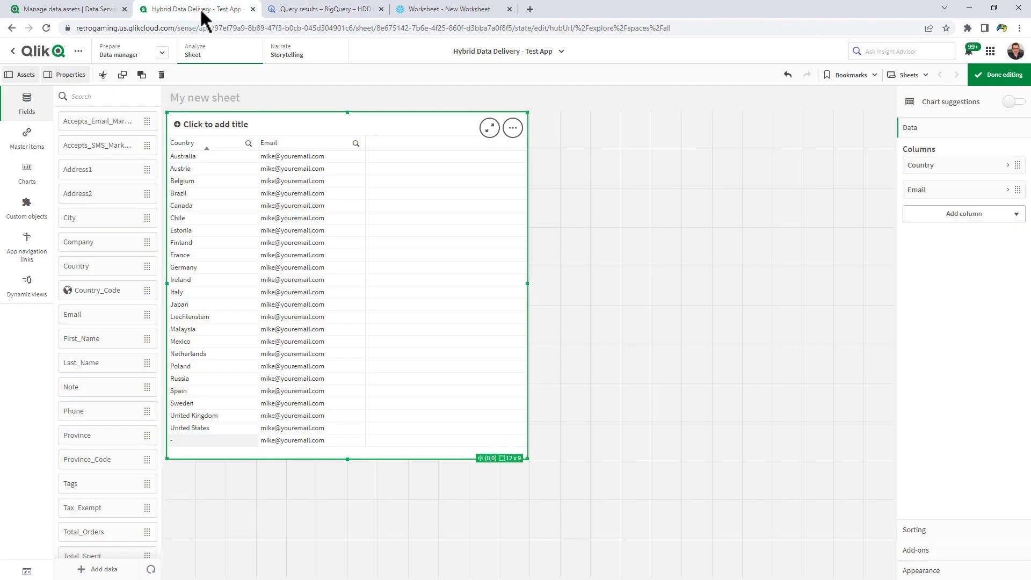
pyautogui.click(78, 11)
pyautogui.moveTo(375, 258)
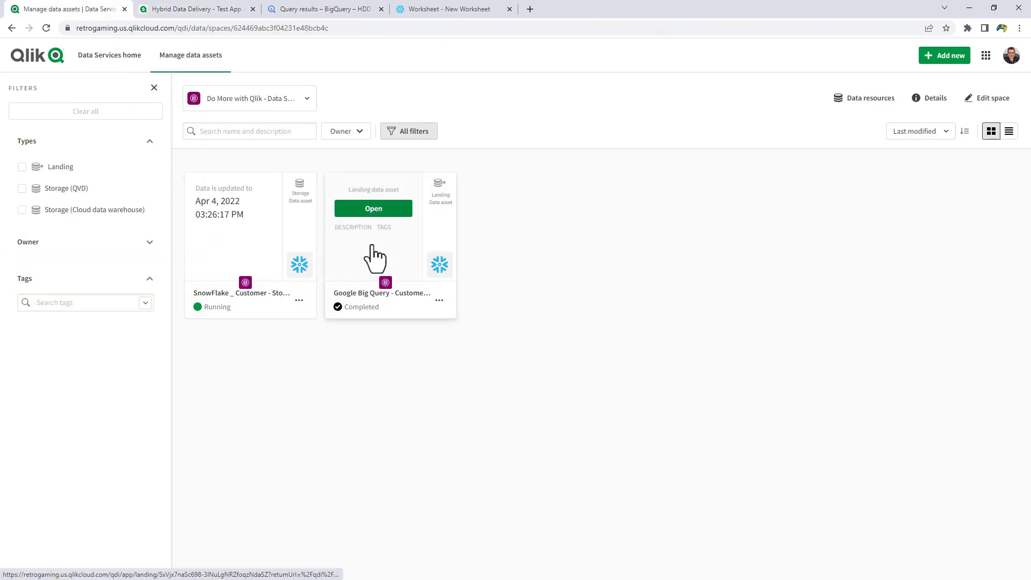
pyautogui.click(440, 300)
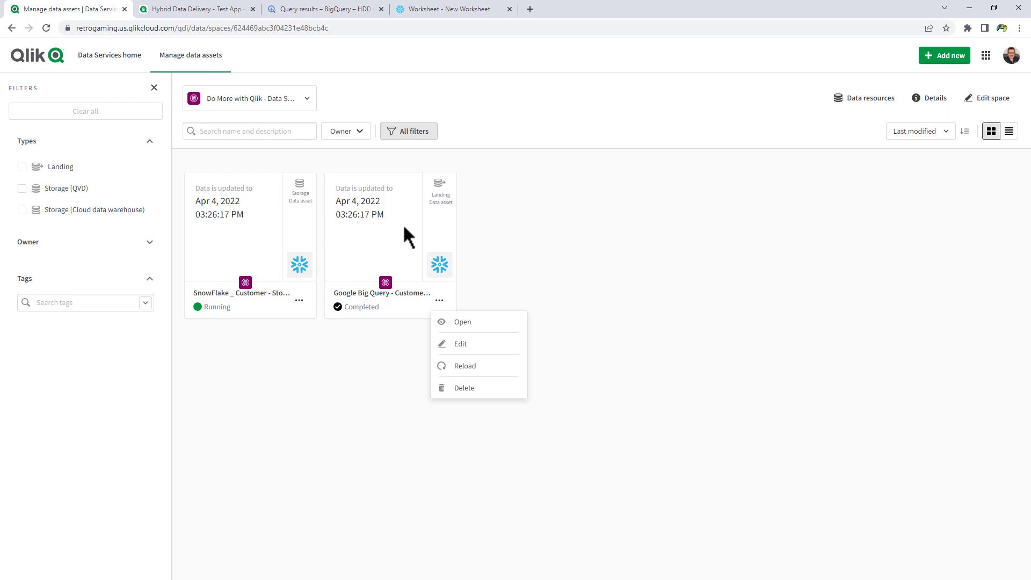
pyautogui.click(461, 366)
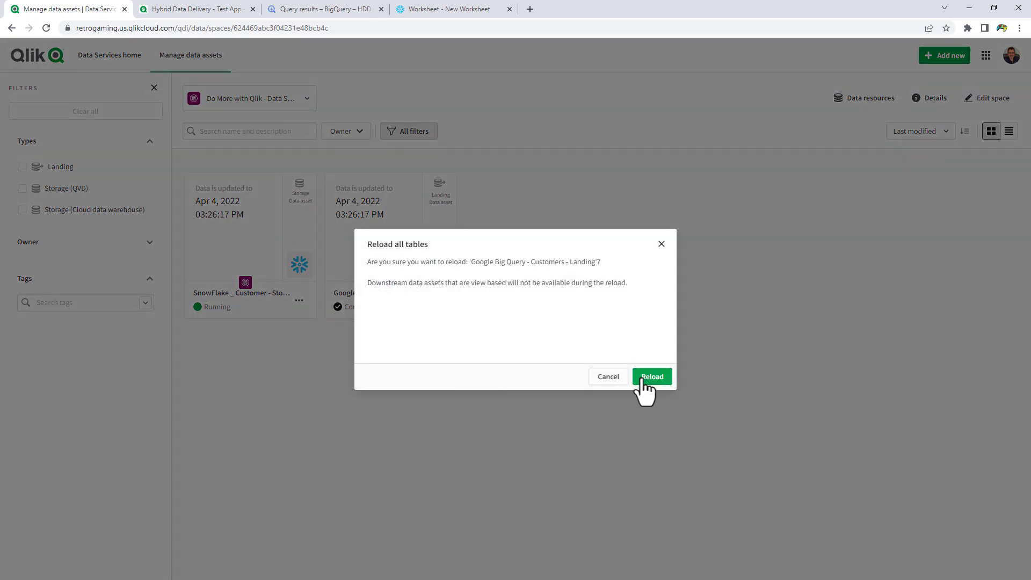
pyautogui.click(649, 376)
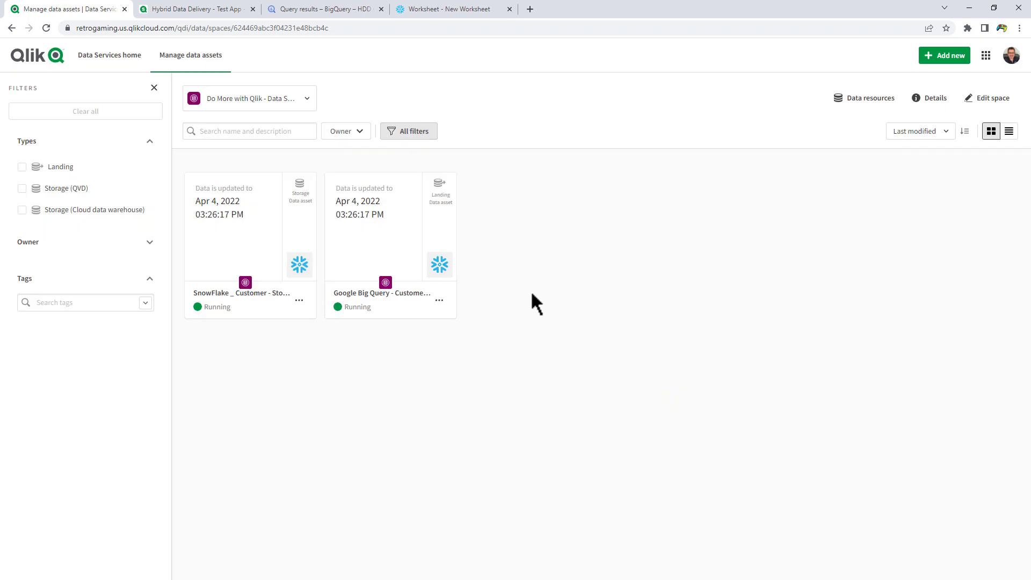
pyautogui.click(260, 247)
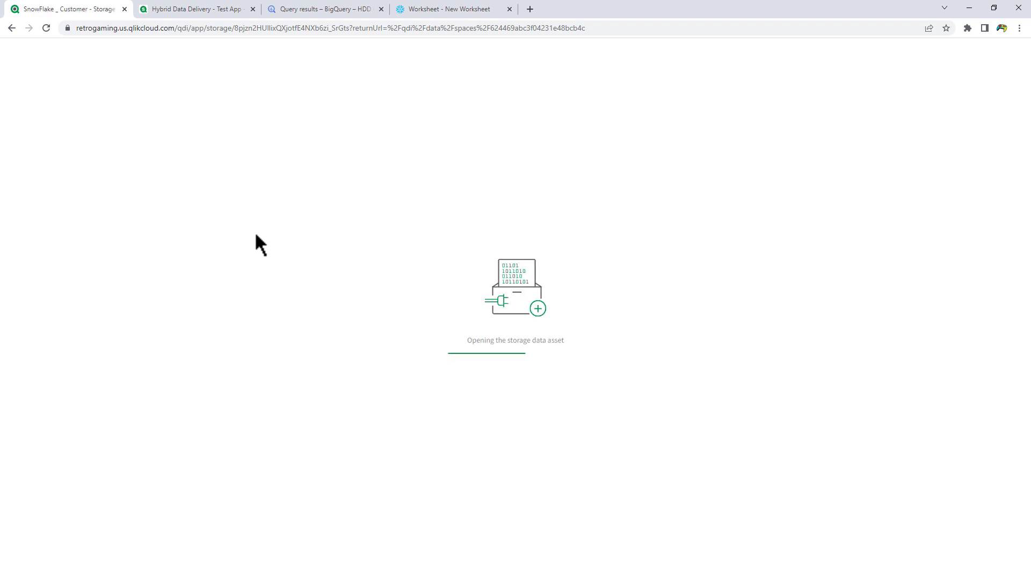
pyautogui.click(287, 55)
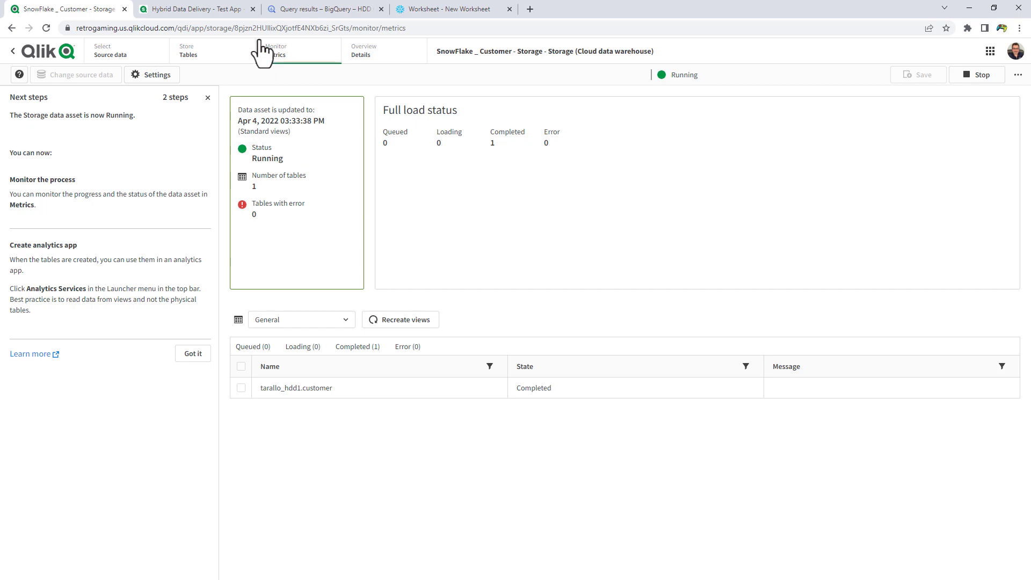
# Reload the data in the Hybrid Data Delivery - Test App so the Country–Email table picks up the updated addresses.
pyautogui.click(188, 11)
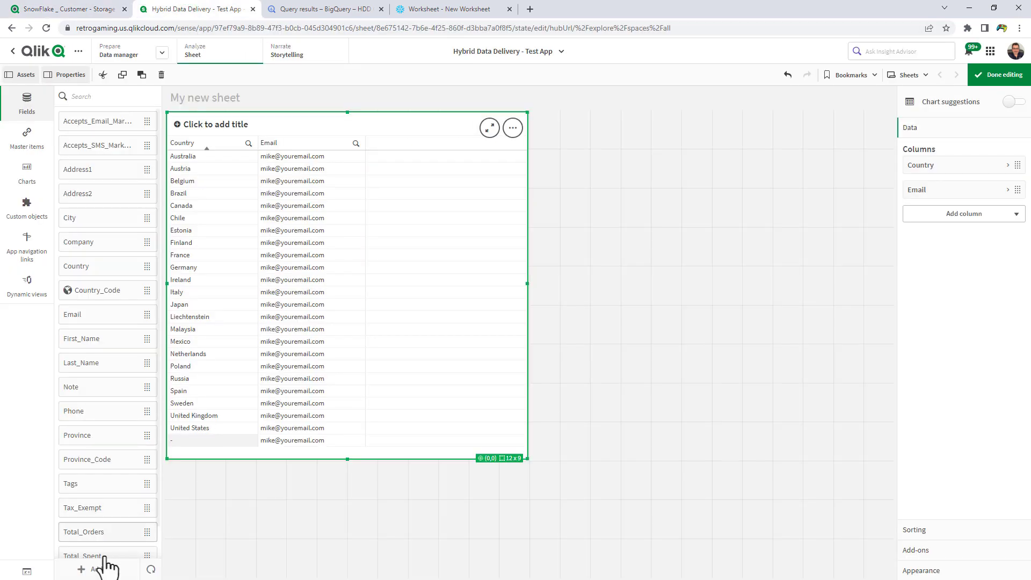
pyautogui.click(151, 568)
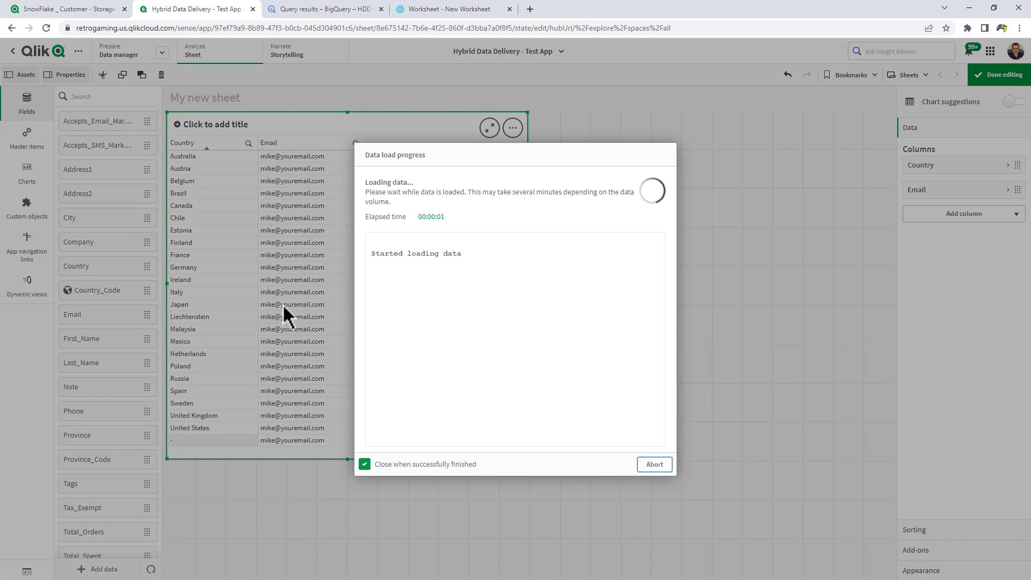